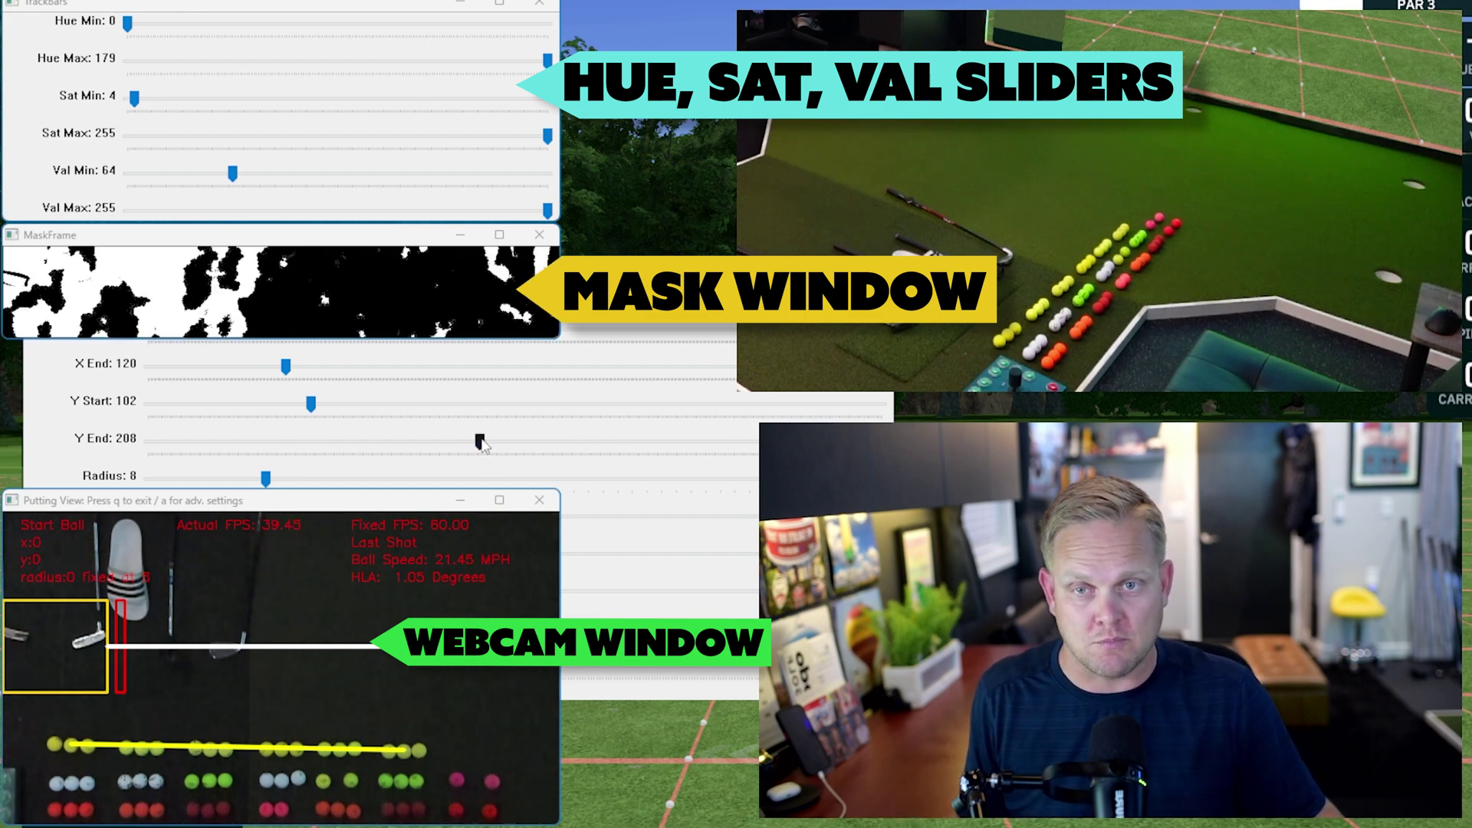
# Step: Extend the detection area's Y End lower bound from 208 to 290
pyautogui.moveTo(481, 441); pyautogui.dragTo(723, 441)
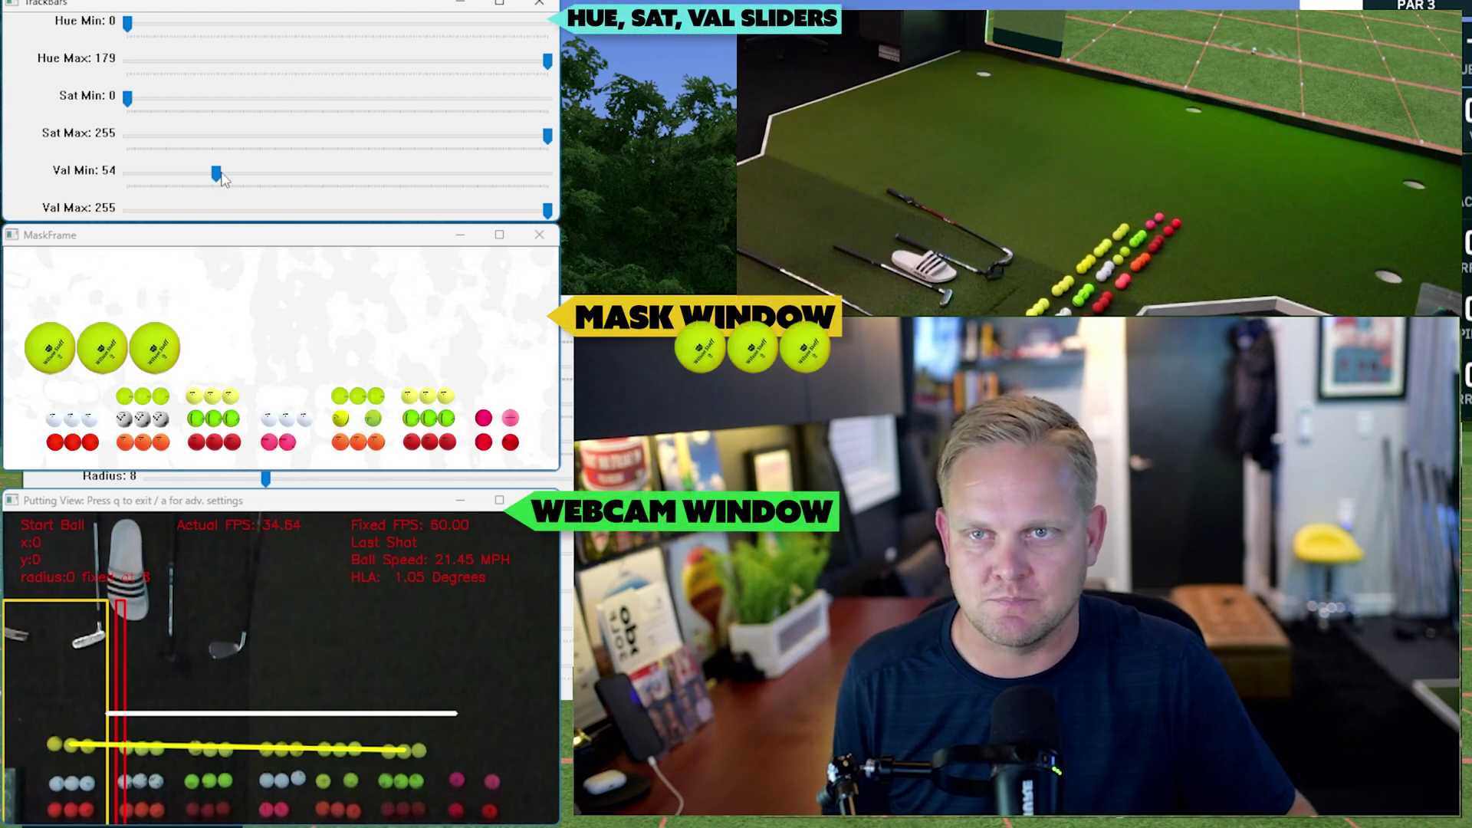
# Step: Tune the brightness thresholds back and forth, settling on Val Min 90 and Val Max 255
pyautogui.click(215, 173)
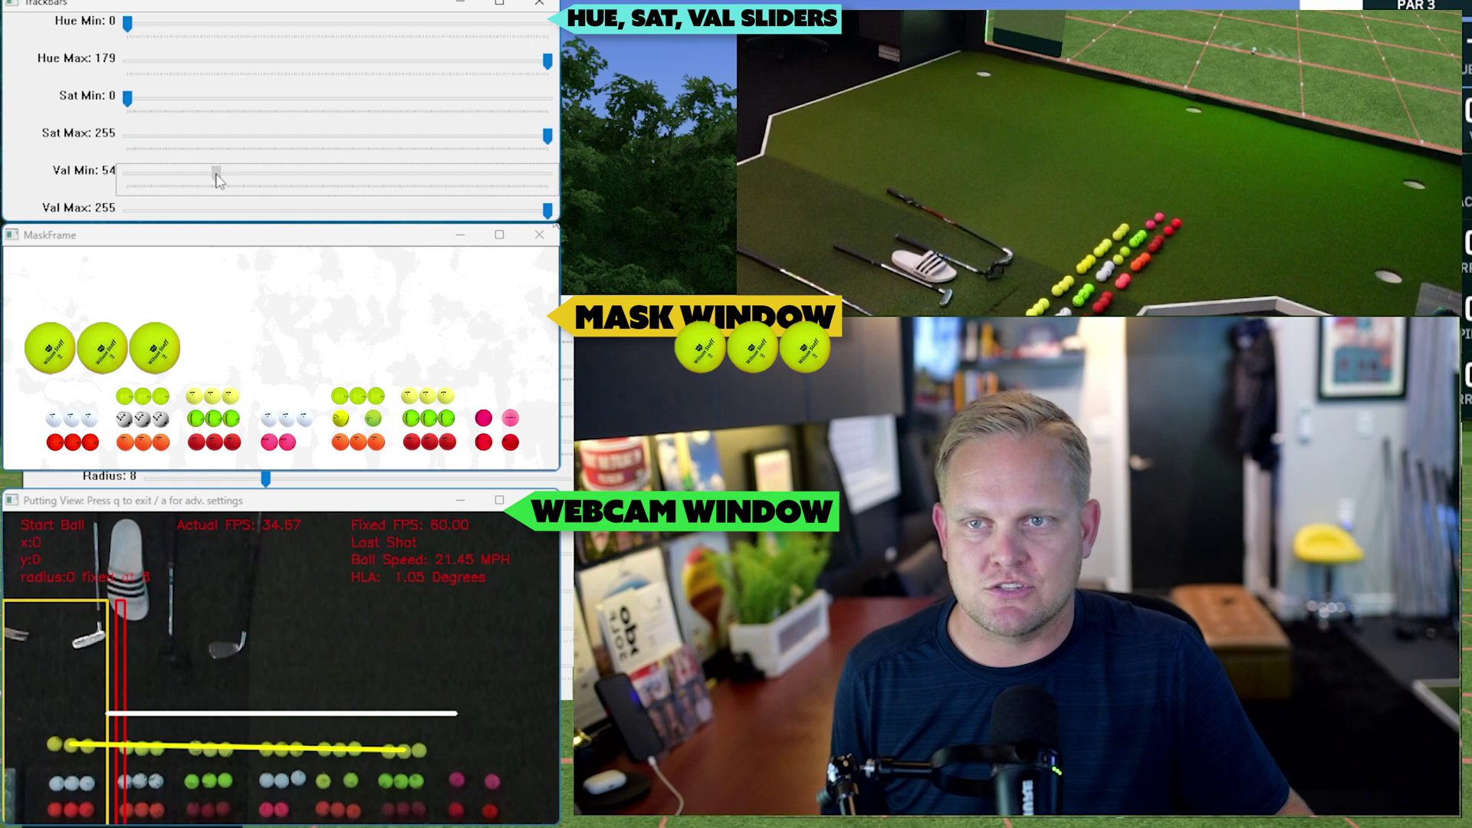
pyautogui.moveTo(218, 179); pyautogui.dragTo(100, 185)
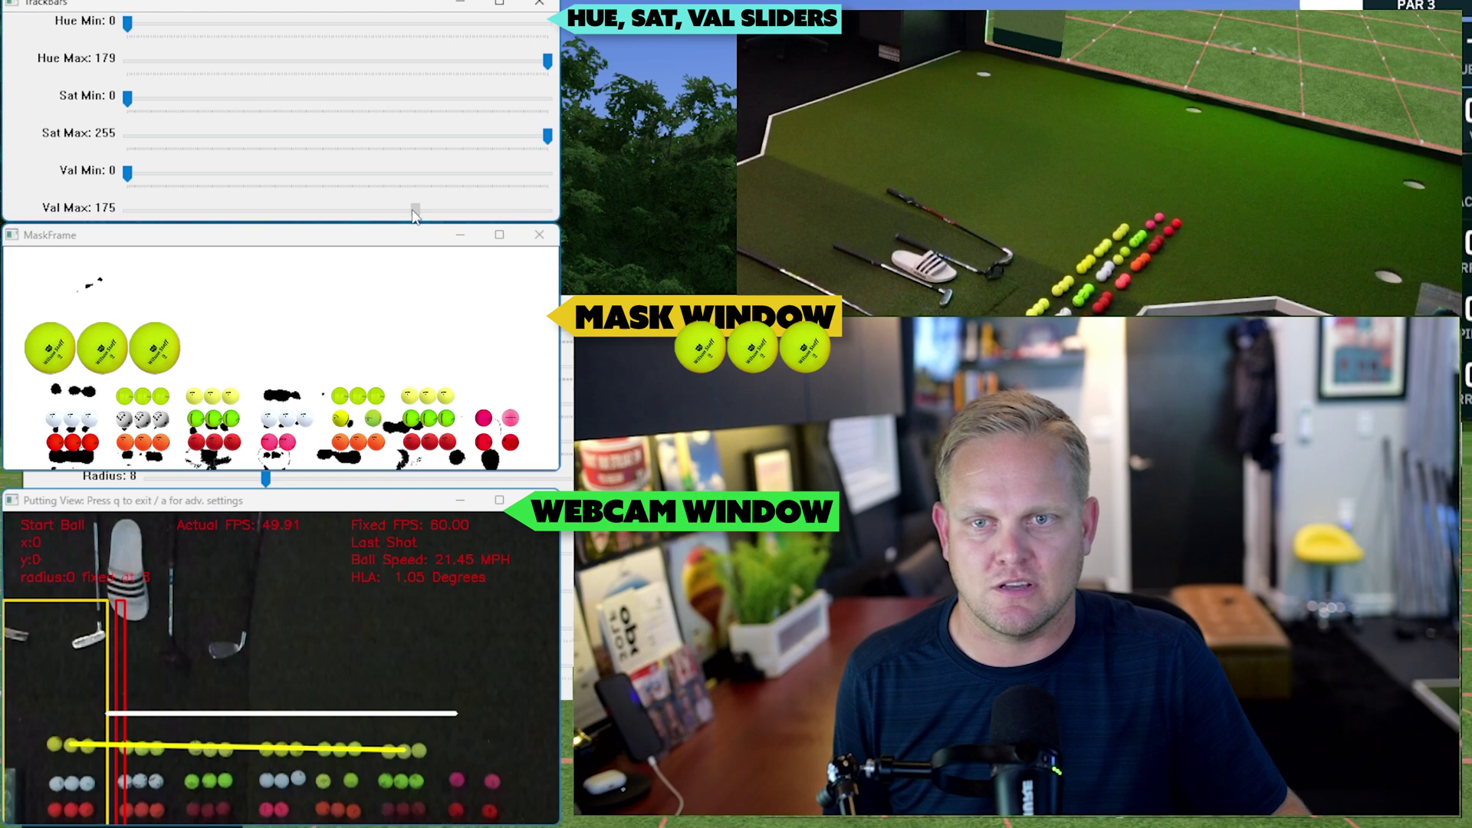
pyautogui.moveTo(415, 209); pyautogui.dragTo(332, 211)
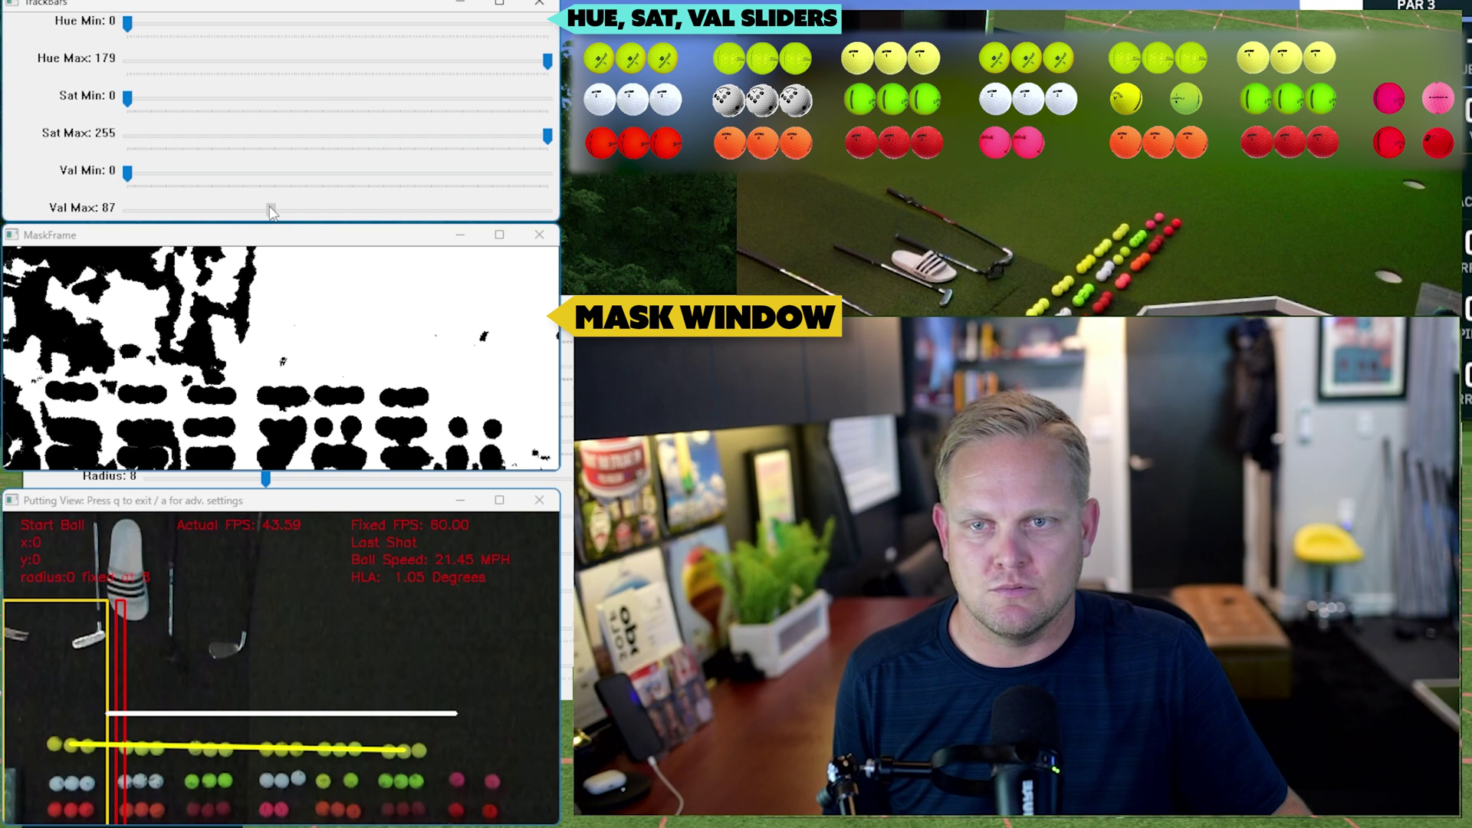
pyautogui.moveTo(272, 211); pyautogui.dragTo(273, 211)
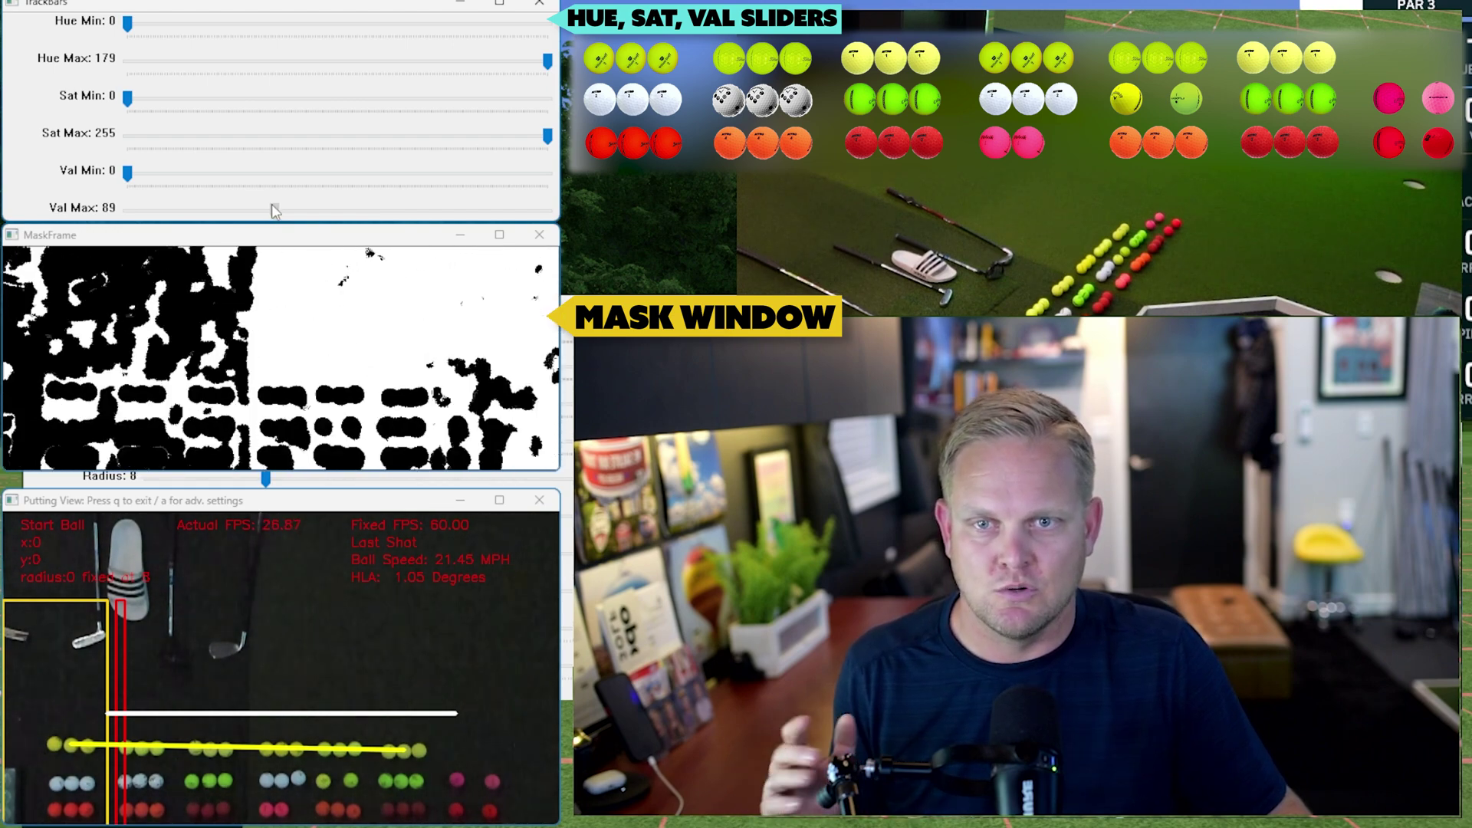
pyautogui.moveTo(274, 211)
pyautogui.mouseDown()
pyautogui.moveTo(170, 210)
pyautogui.moveTo(255, 211)
pyautogui.mouseUp()
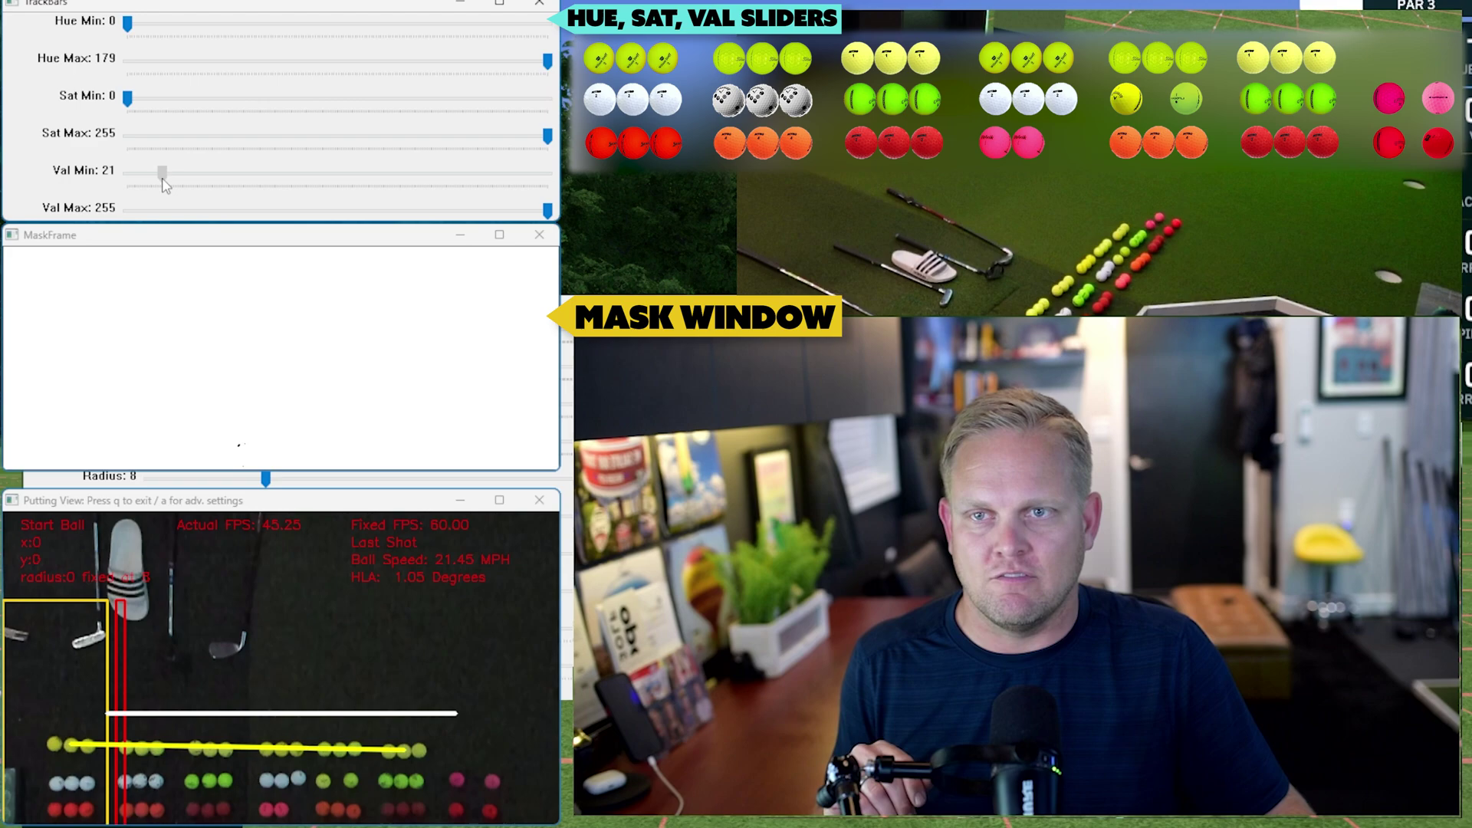
pyautogui.moveTo(161, 173); pyautogui.dragTo(256, 173)
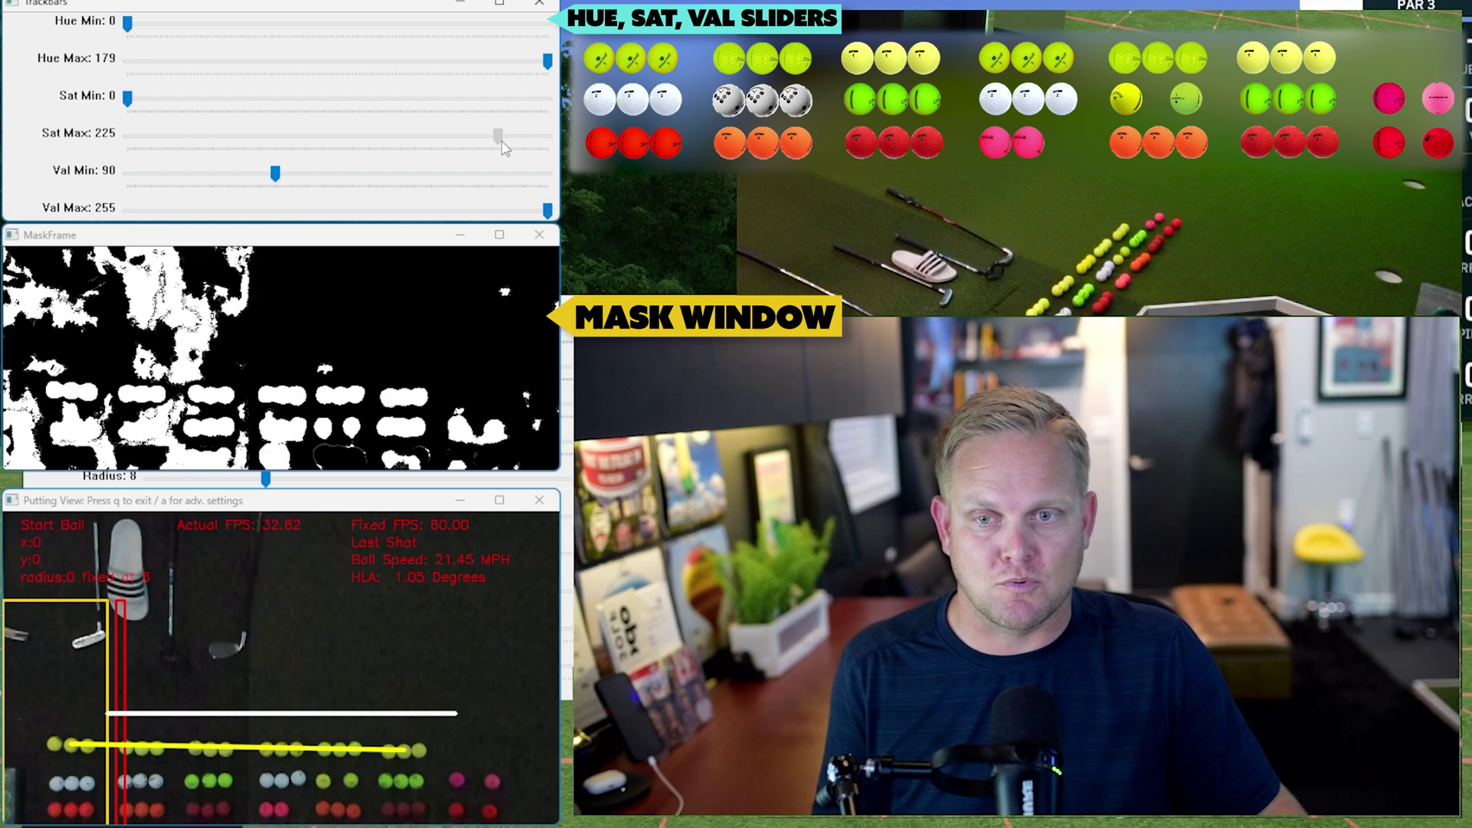
# Step: Try Sat Max limits near 10, 44 and 107, then restore it to 255
pyautogui.moveTo(501, 137); pyautogui.dragTo(488, 135)
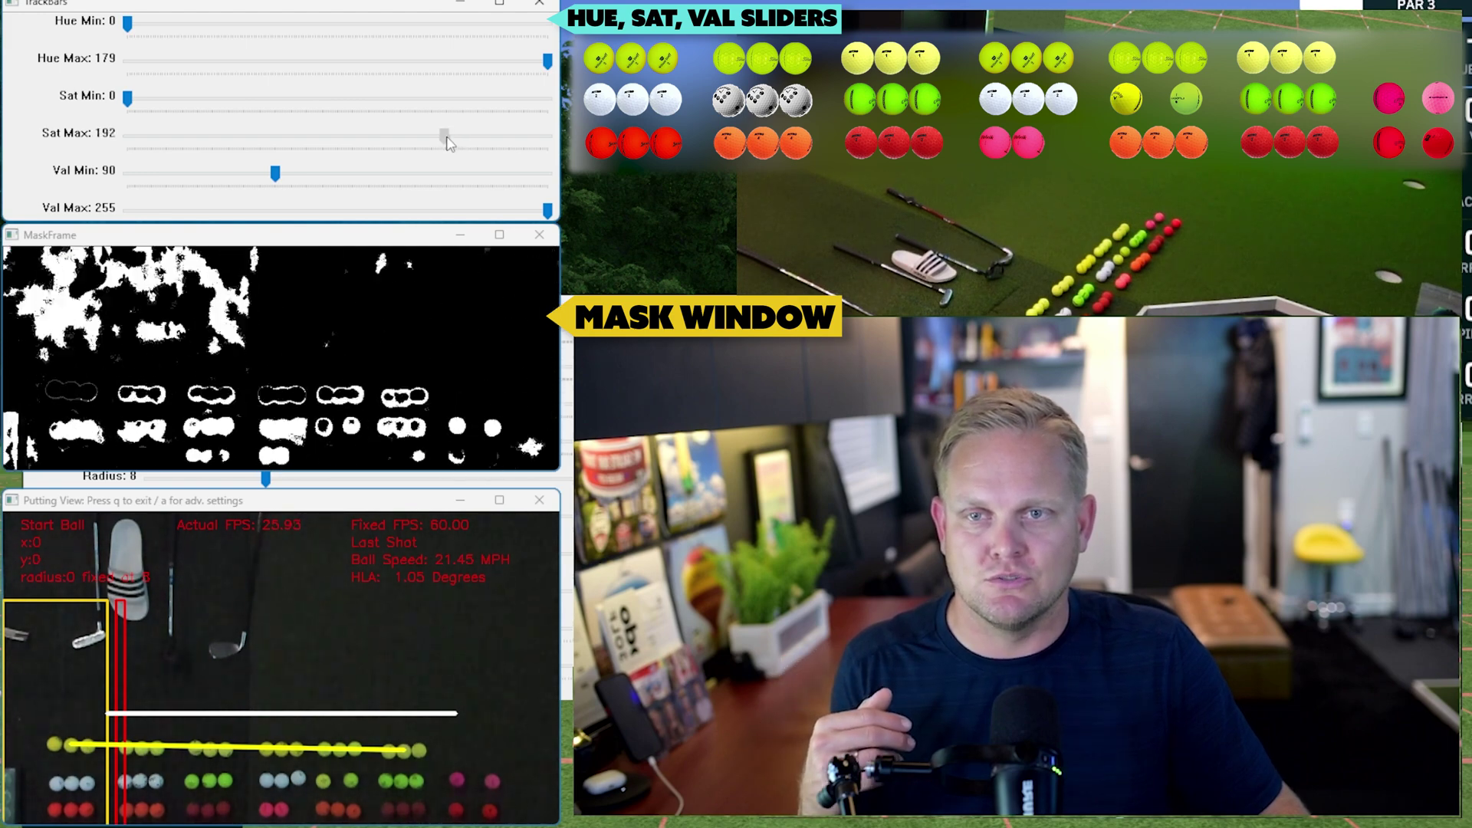
pyautogui.moveTo(448, 138)
pyautogui.mouseDown()
pyautogui.moveTo(384, 152)
pyautogui.moveTo(403, 141)
pyautogui.moveTo(475, 156)
pyautogui.moveTo(489, 137)
pyautogui.moveTo(538, 135)
pyautogui.moveTo(279, 136)
pyautogui.mouseUp()
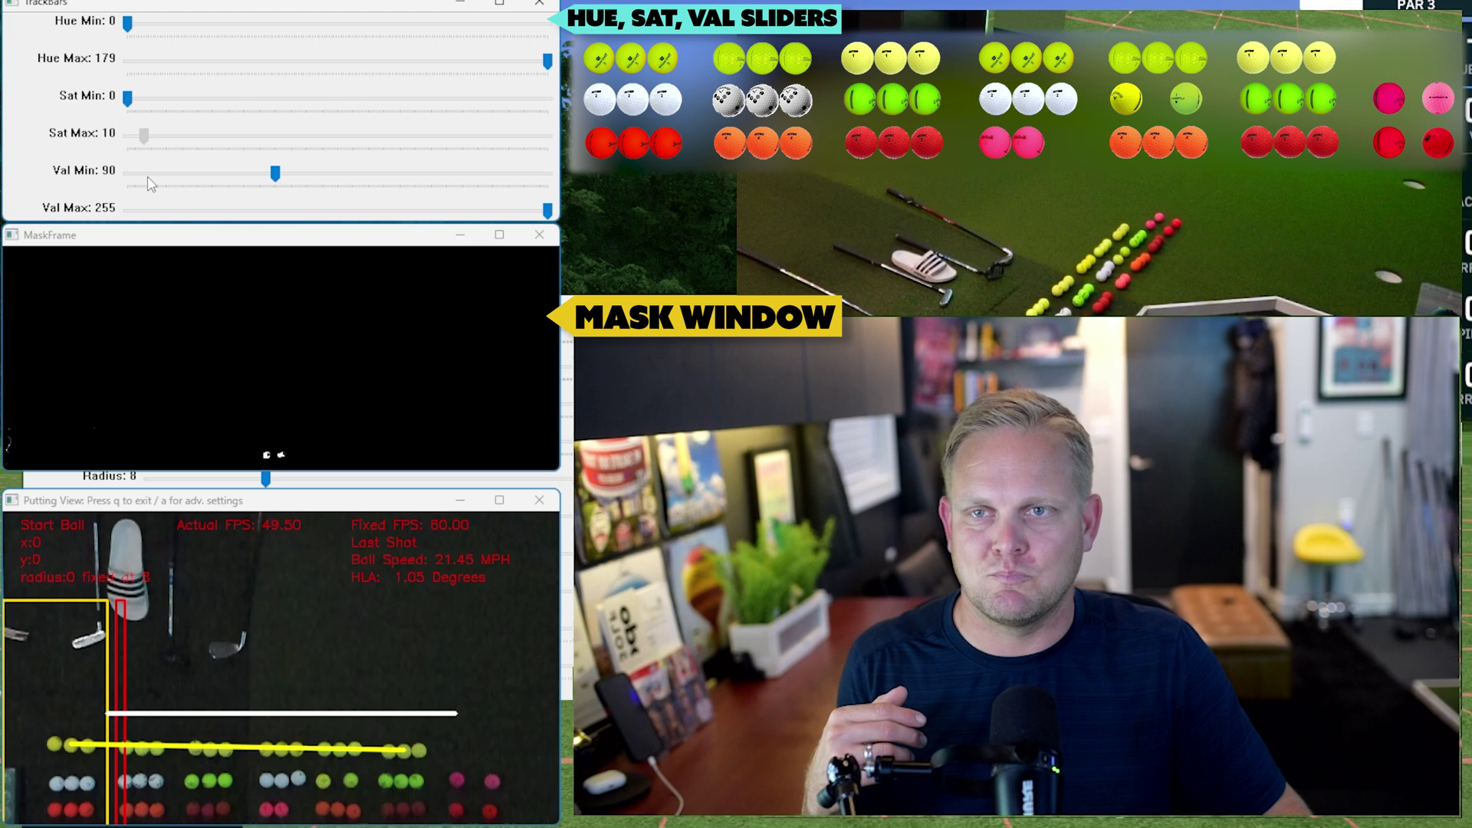
pyautogui.moveTo(151, 184); pyautogui.dragTo(163, 184)
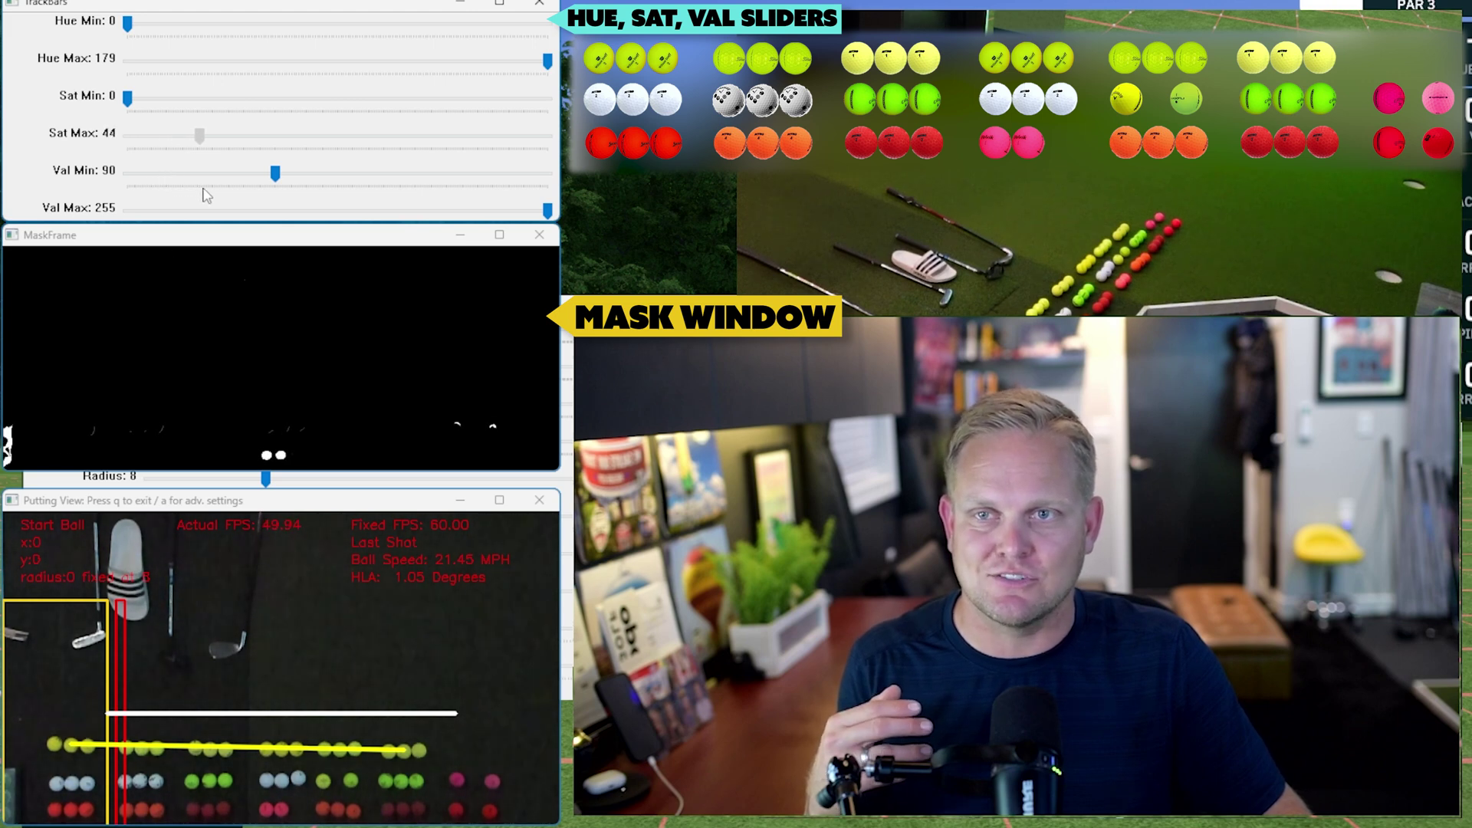
pyautogui.moveTo(206, 194); pyautogui.dragTo(303, 208)
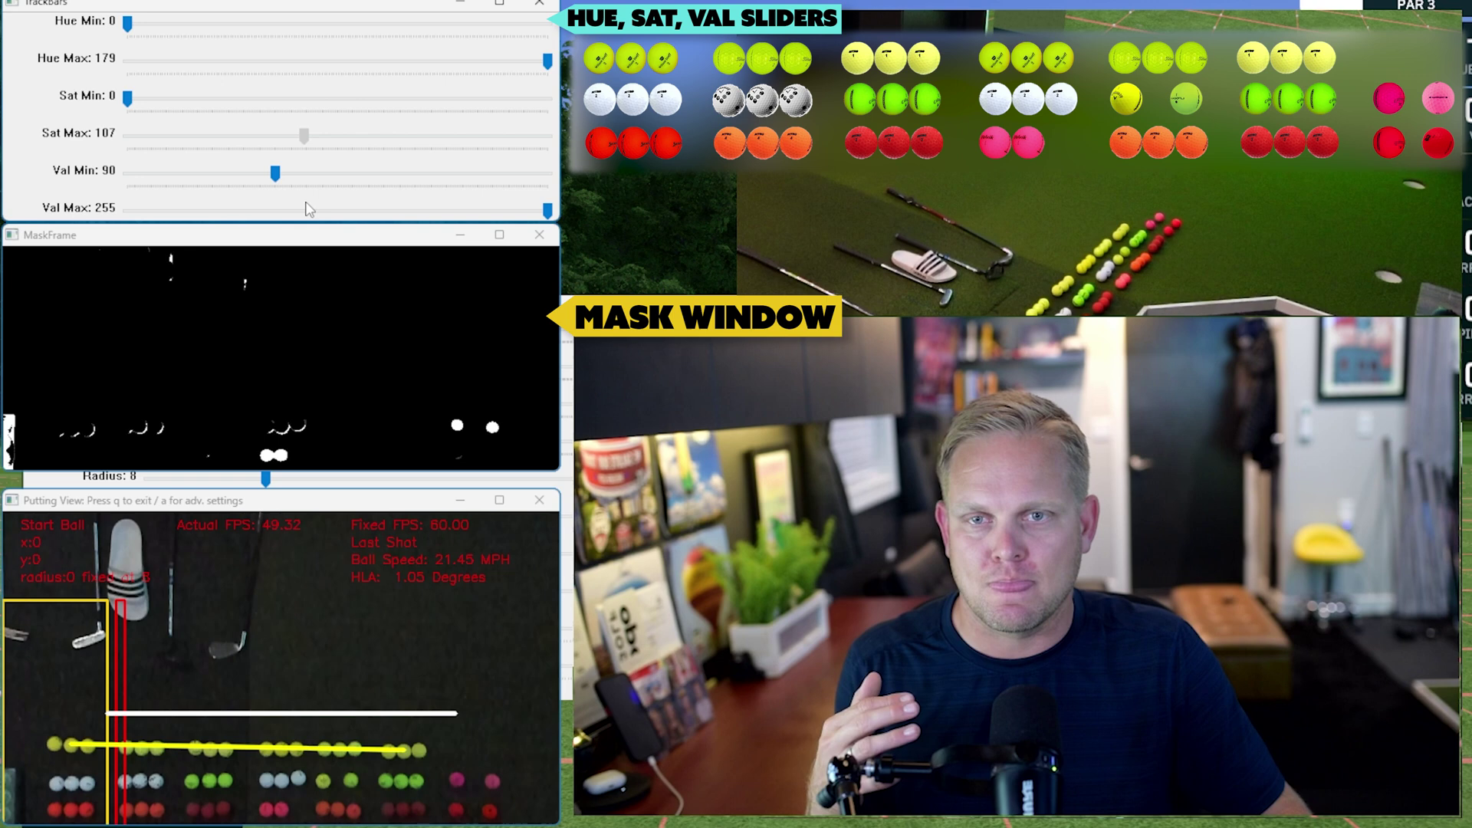
pyautogui.moveTo(308, 209)
pyautogui.mouseDown()
pyautogui.moveTo(291, 208)
pyautogui.moveTo(593, 187)
pyautogui.mouseUp()
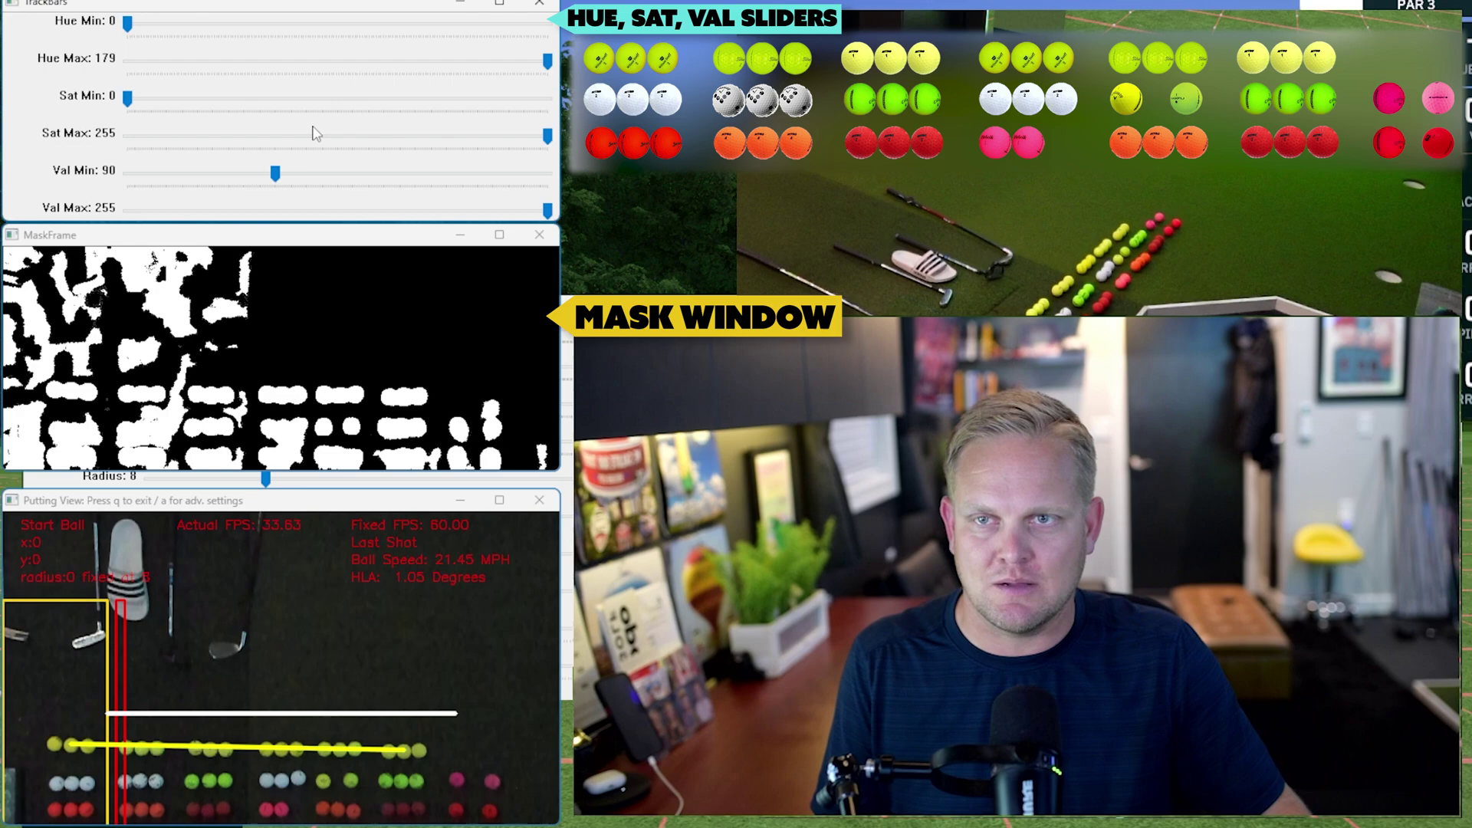
# Step: Raise Sat Min from 0 past 100, then settle it at 93
pyautogui.moveTo(129, 96); pyautogui.dragTo(300, 104)
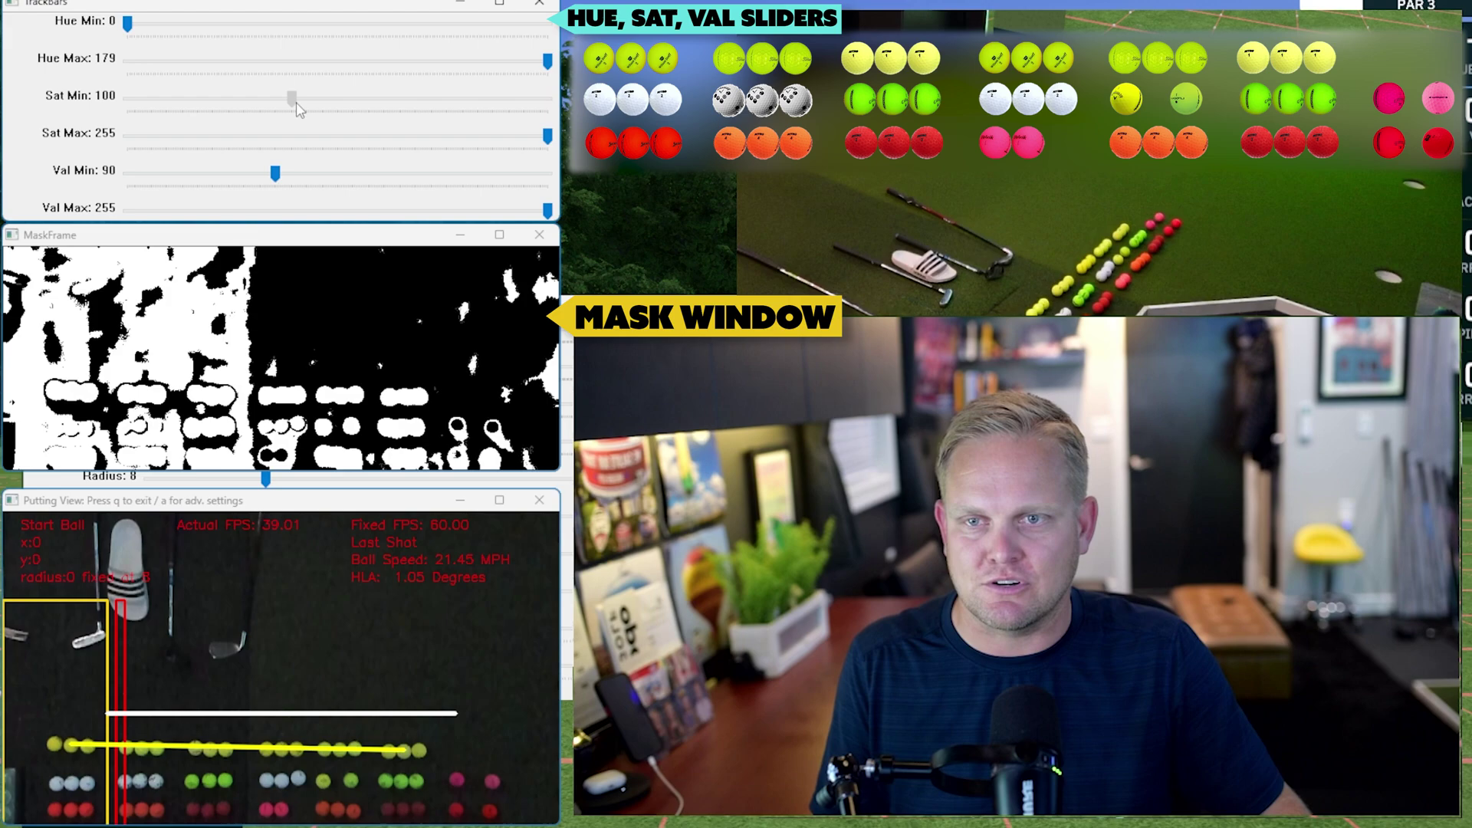
pyautogui.moveTo(295, 98); pyautogui.dragTo(277, 115)
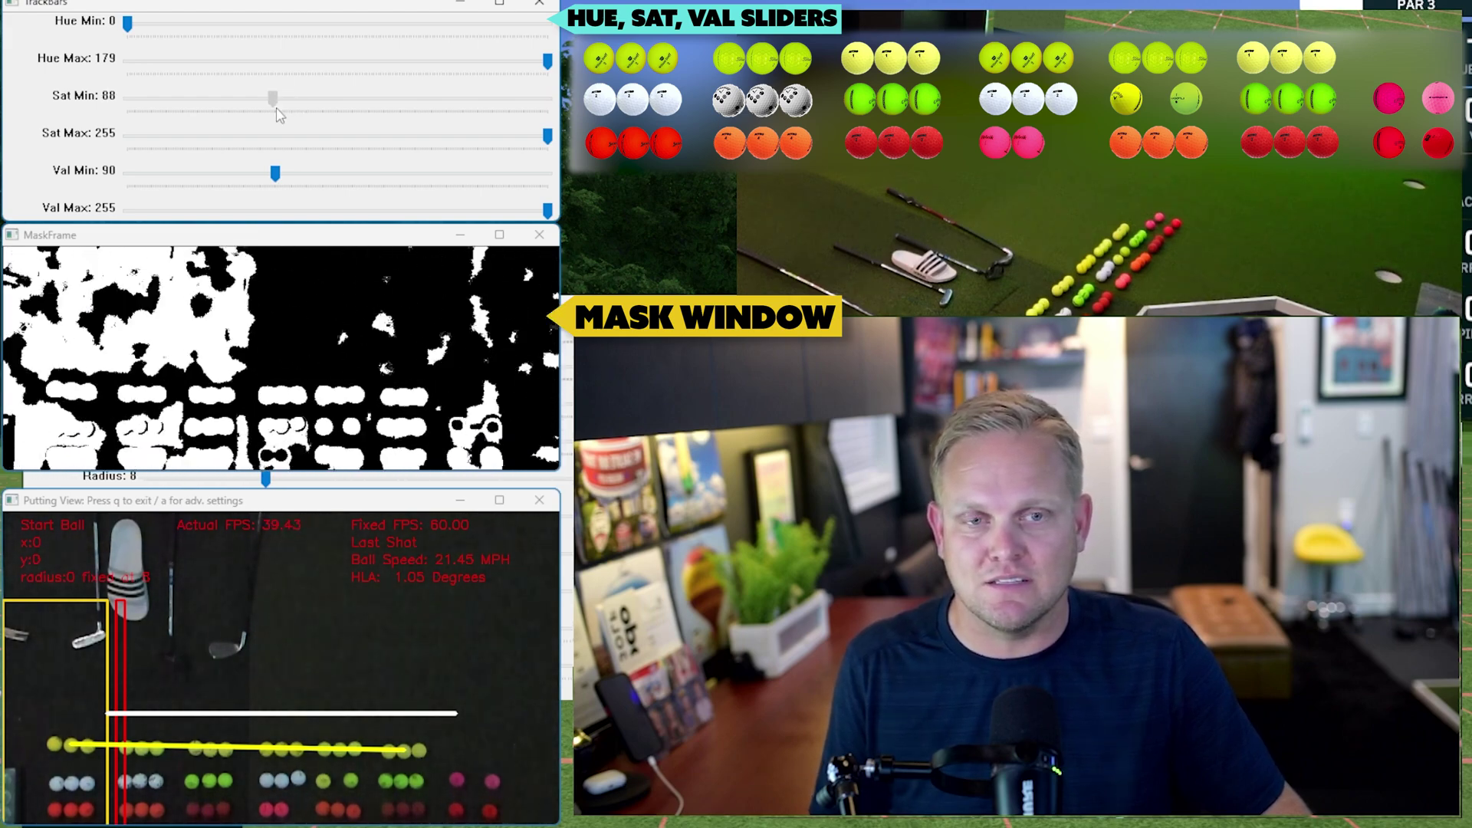
pyautogui.moveTo(273, 99); pyautogui.dragTo(281, 99)
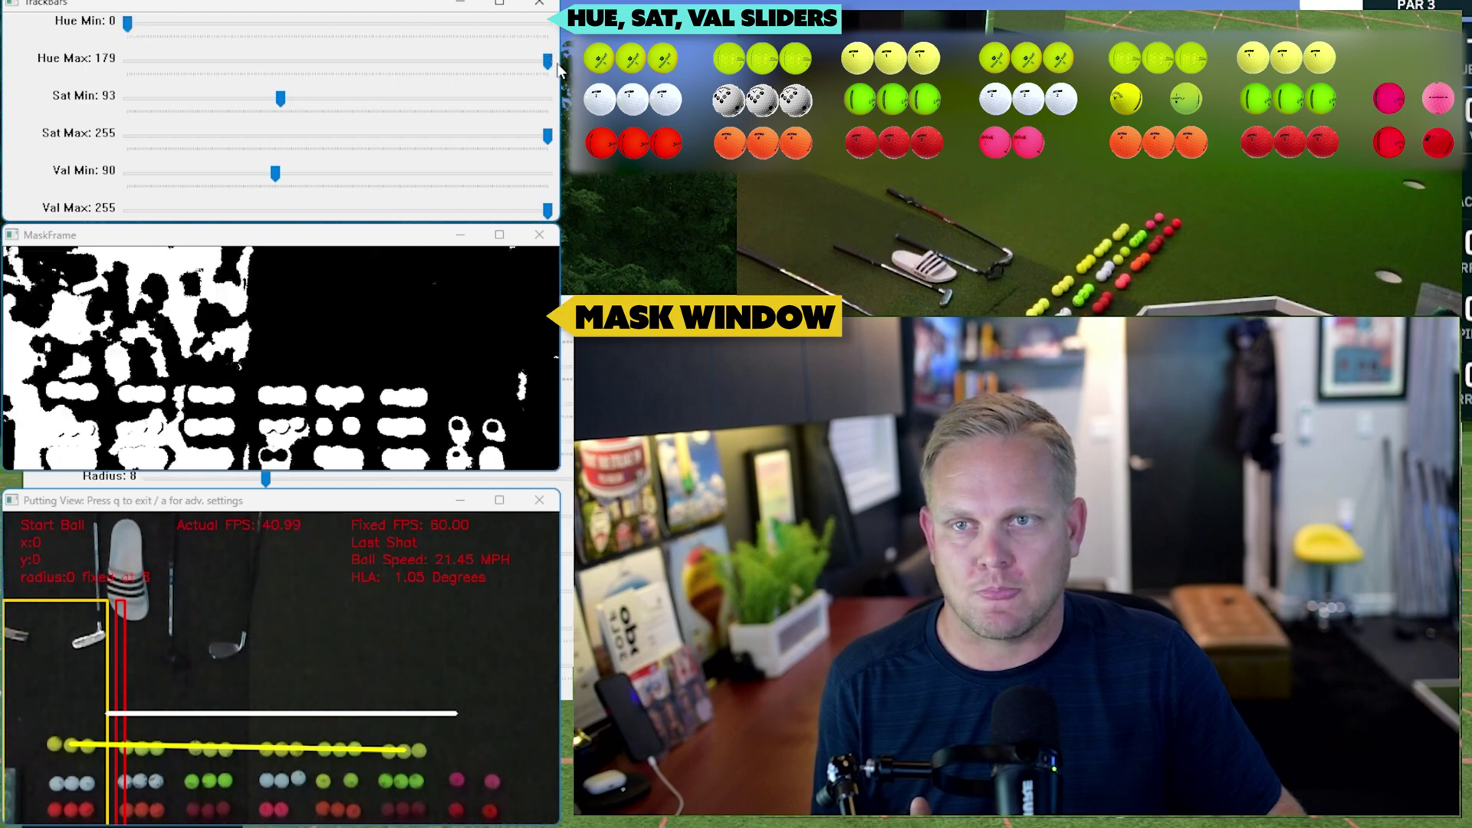
# Step: Nudge Hue Max down slightly and raise Hue Min to about 146
pyautogui.moveTo(549, 60)
pyautogui.mouseDown()
pyautogui.moveTo(516, 60)
pyautogui.moveTo(562, 61)
pyautogui.mouseUp()
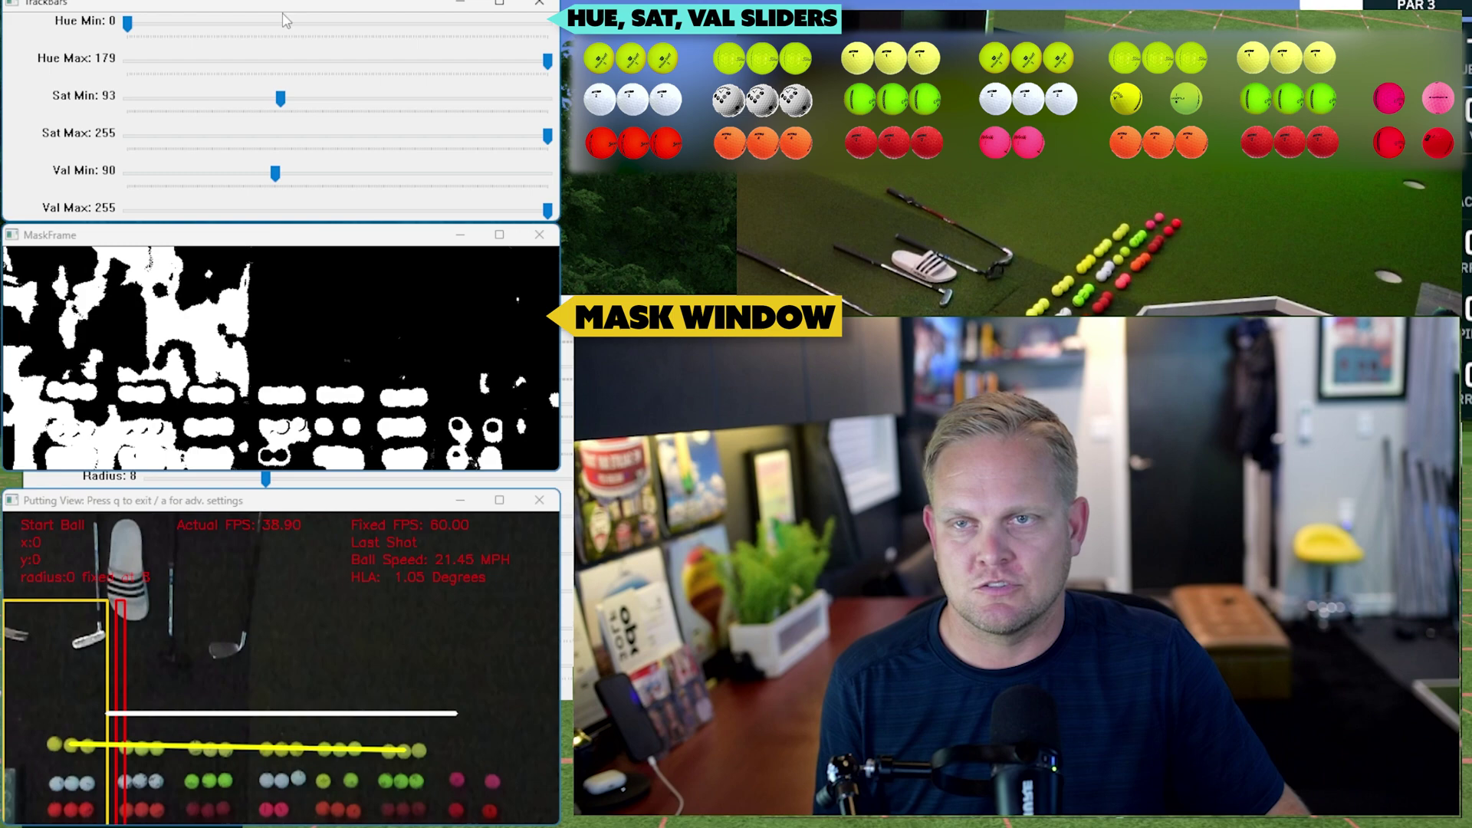
pyautogui.moveTo(128, 23); pyautogui.dragTo(468, 21)
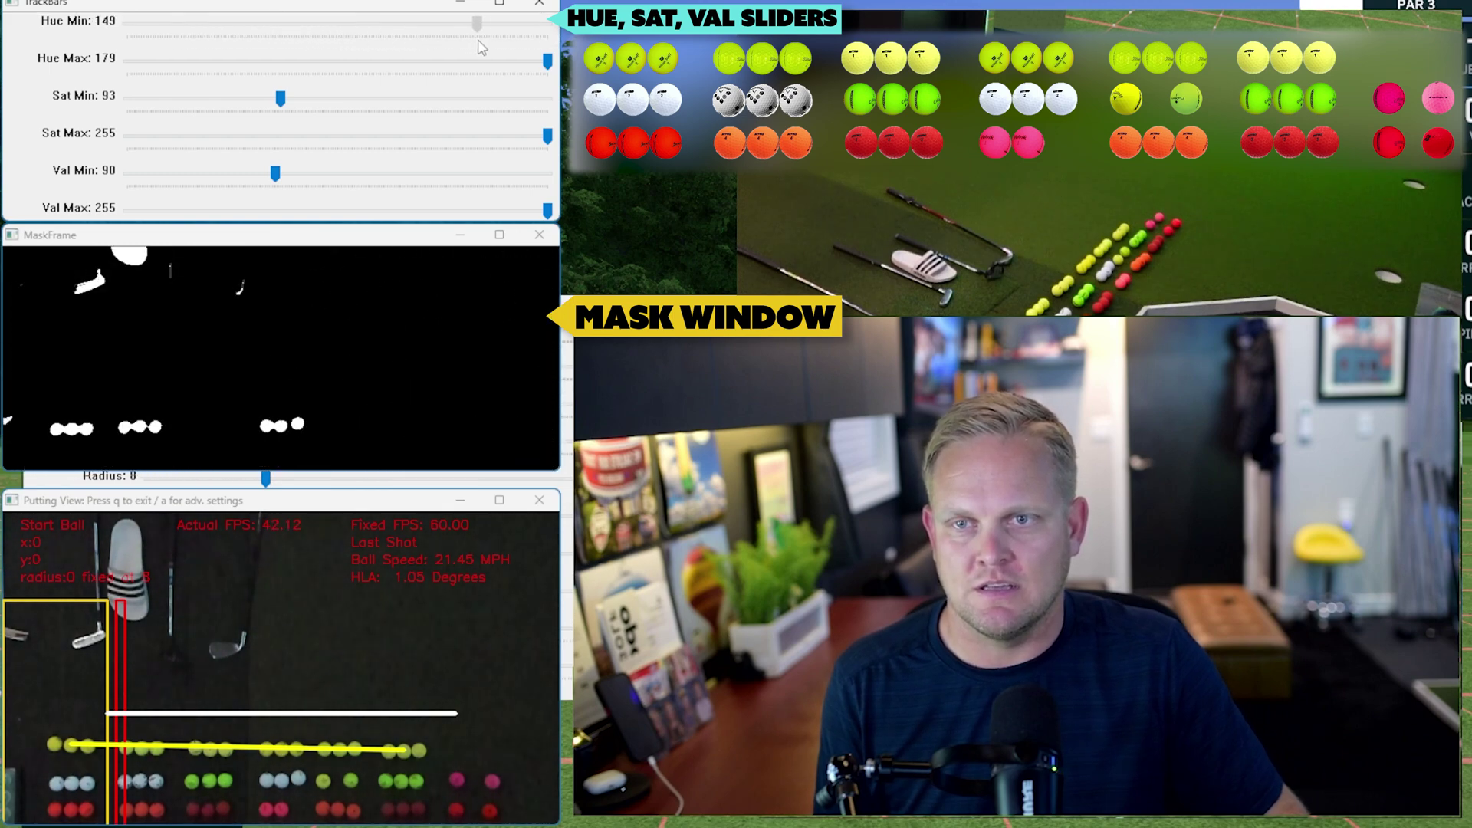
pyautogui.moveTo(479, 42); pyautogui.dragTo(489, 43)
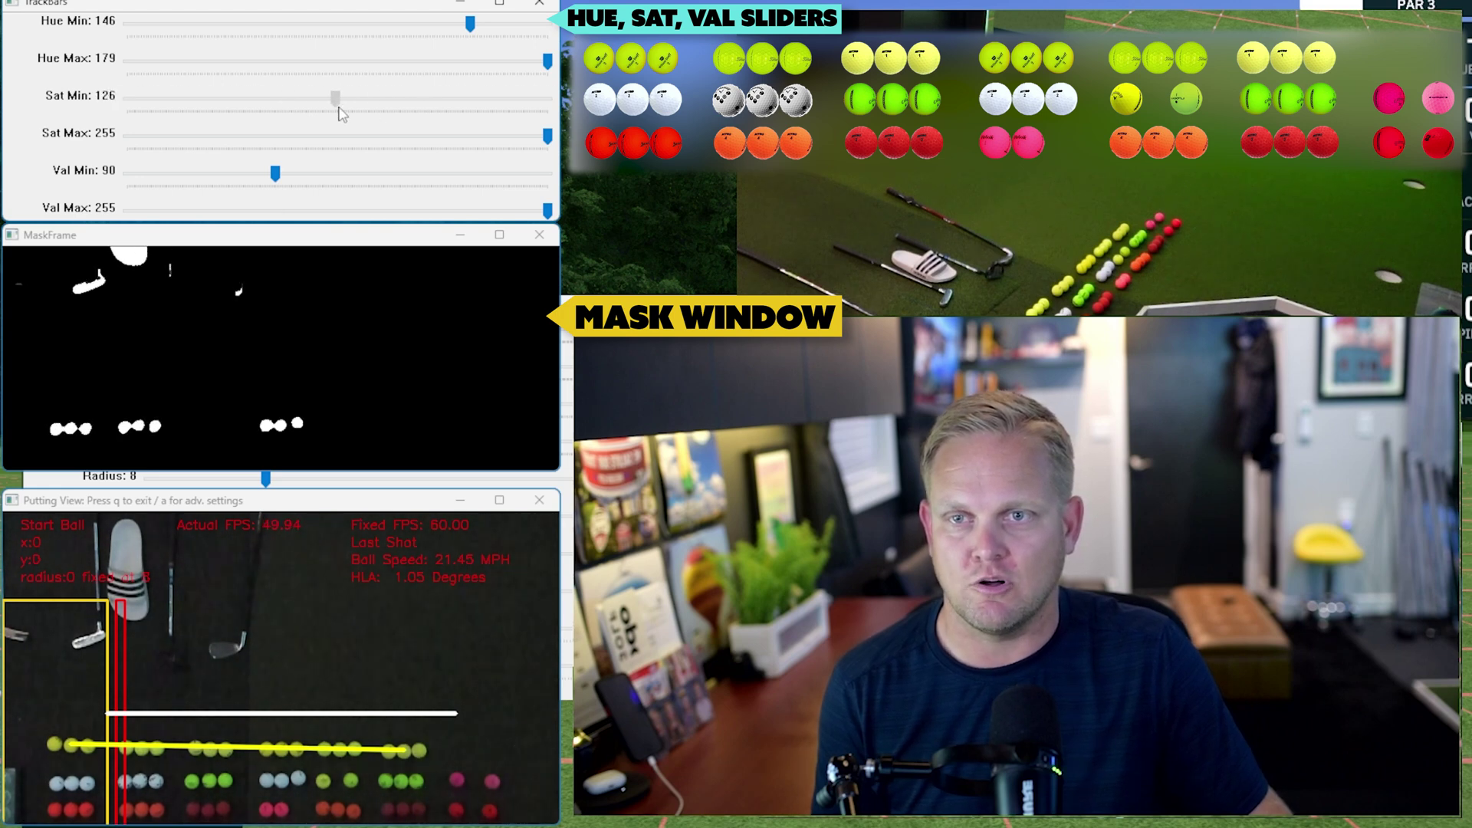
# Step: Lower Hue Max, Sat Max and Val Max (to 230), and set Val Min to 157
pyautogui.moveTo(549, 59); pyautogui.dragTo(519, 63)
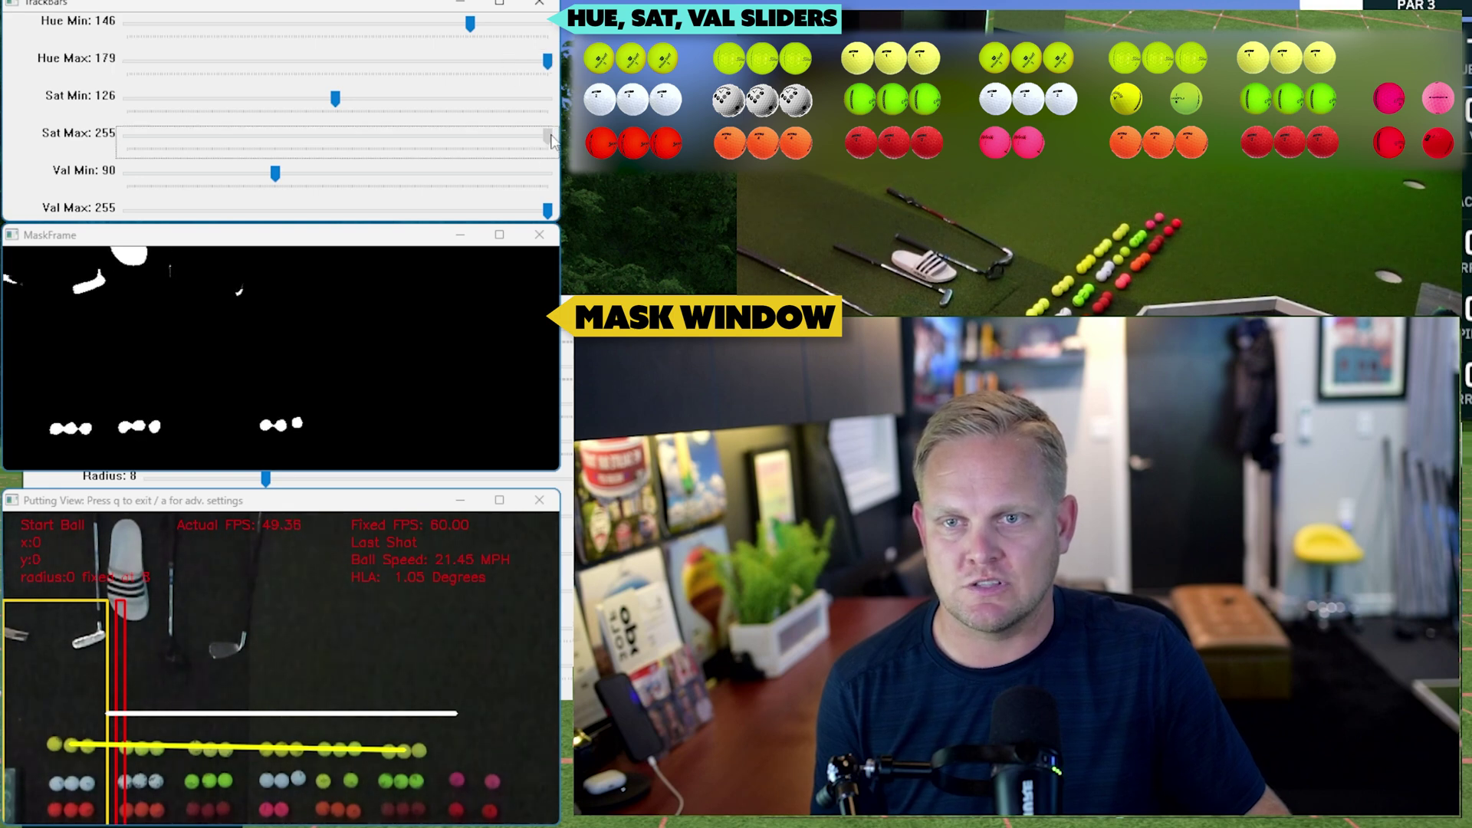
pyautogui.moveTo(547, 136); pyautogui.dragTo(459, 136)
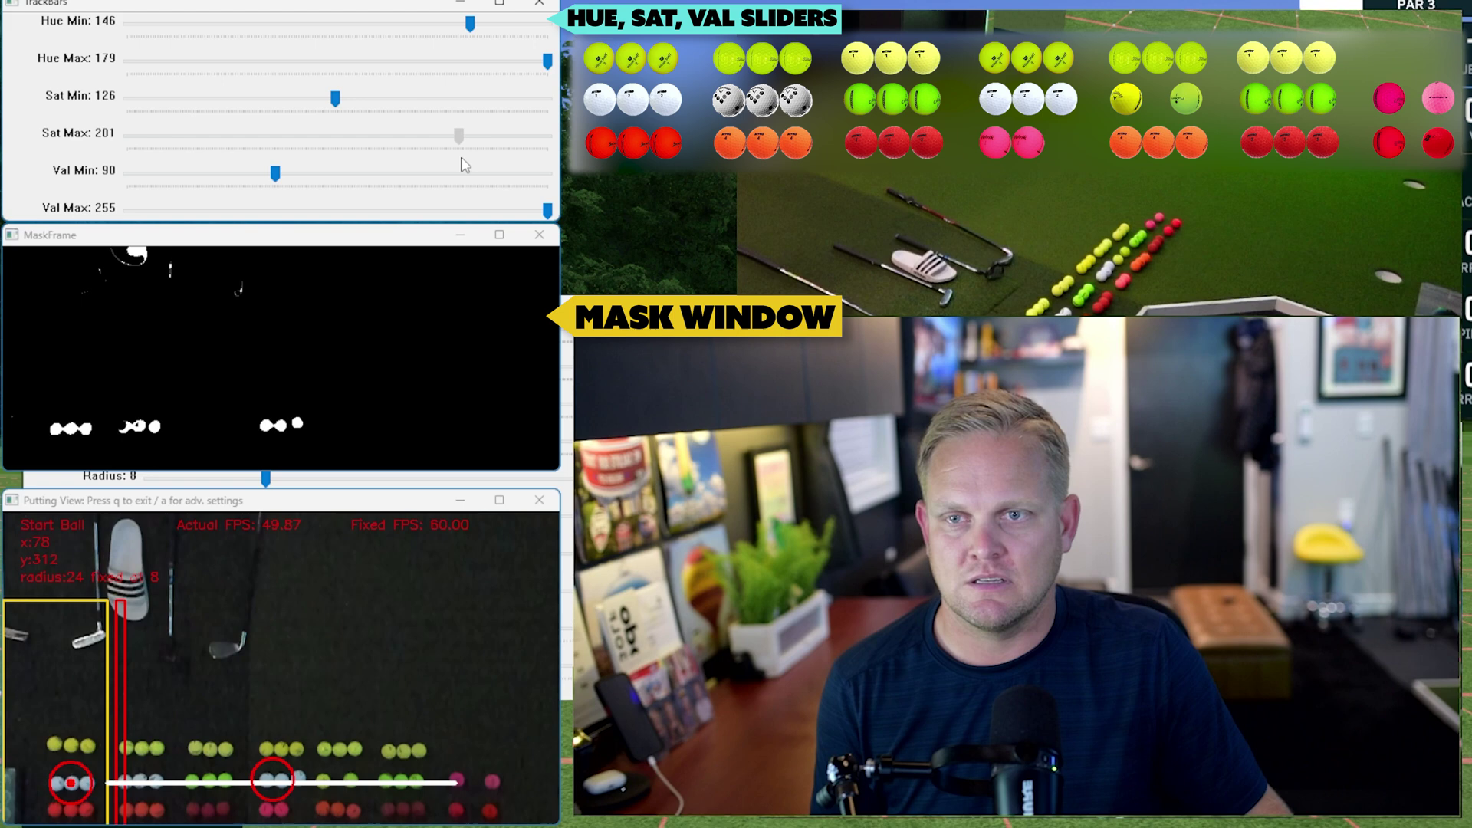
pyautogui.moveTo(549, 209); pyautogui.dragTo(507, 210)
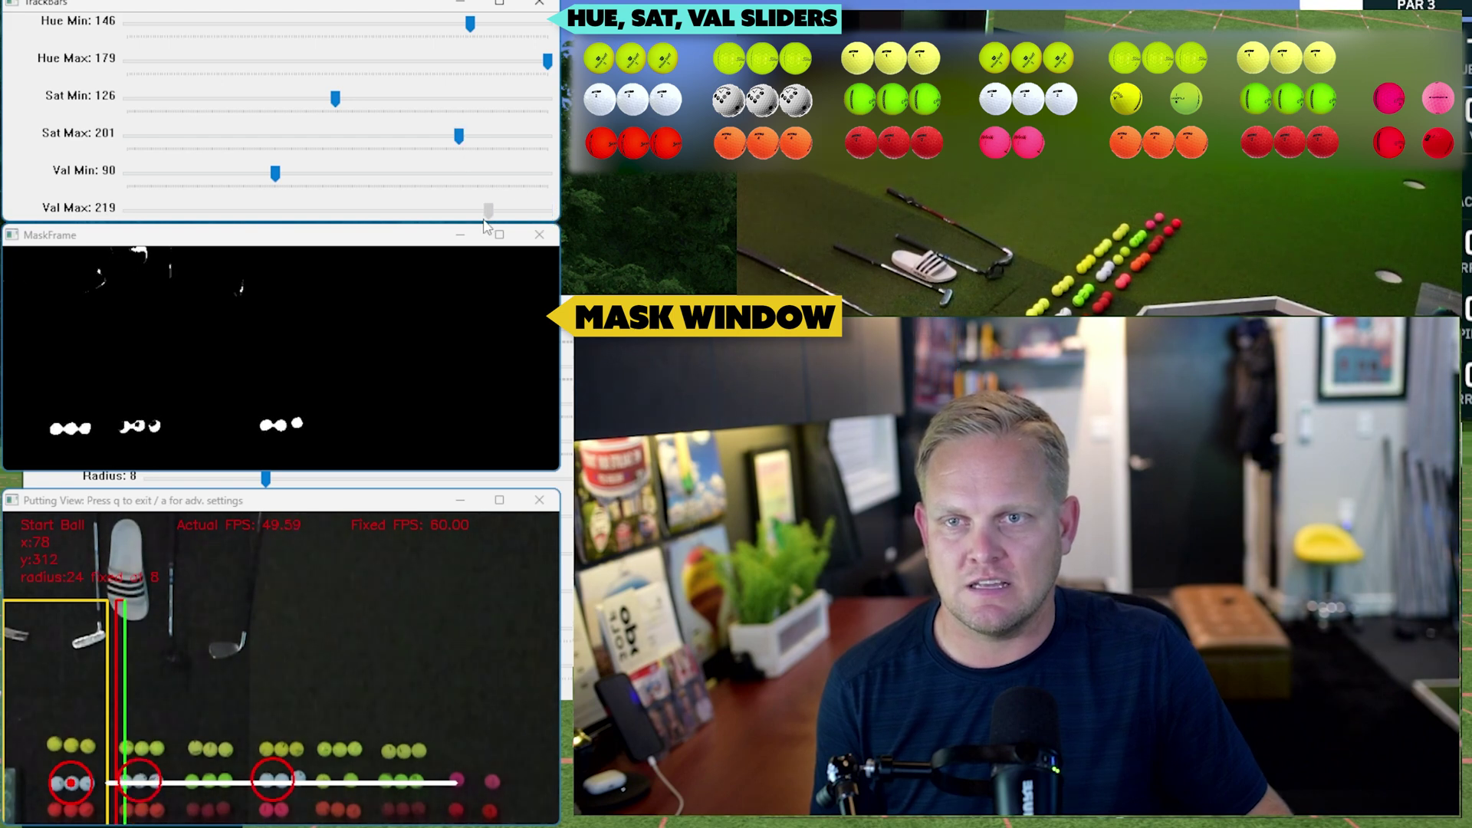
pyautogui.moveTo(275, 173); pyautogui.dragTo(331, 173)
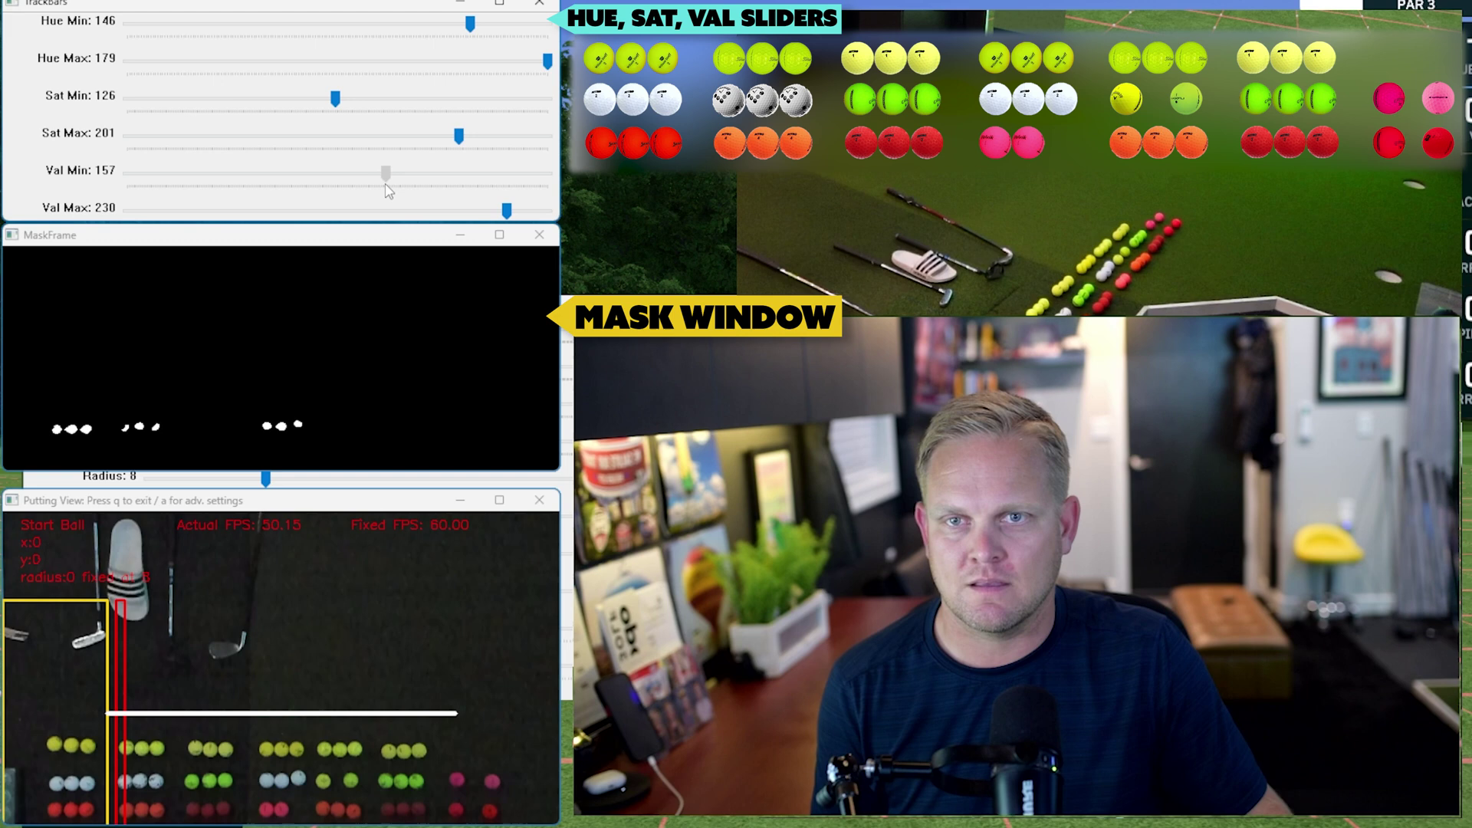
pyautogui.moveTo(415, 172); pyautogui.dragTo(385, 173)
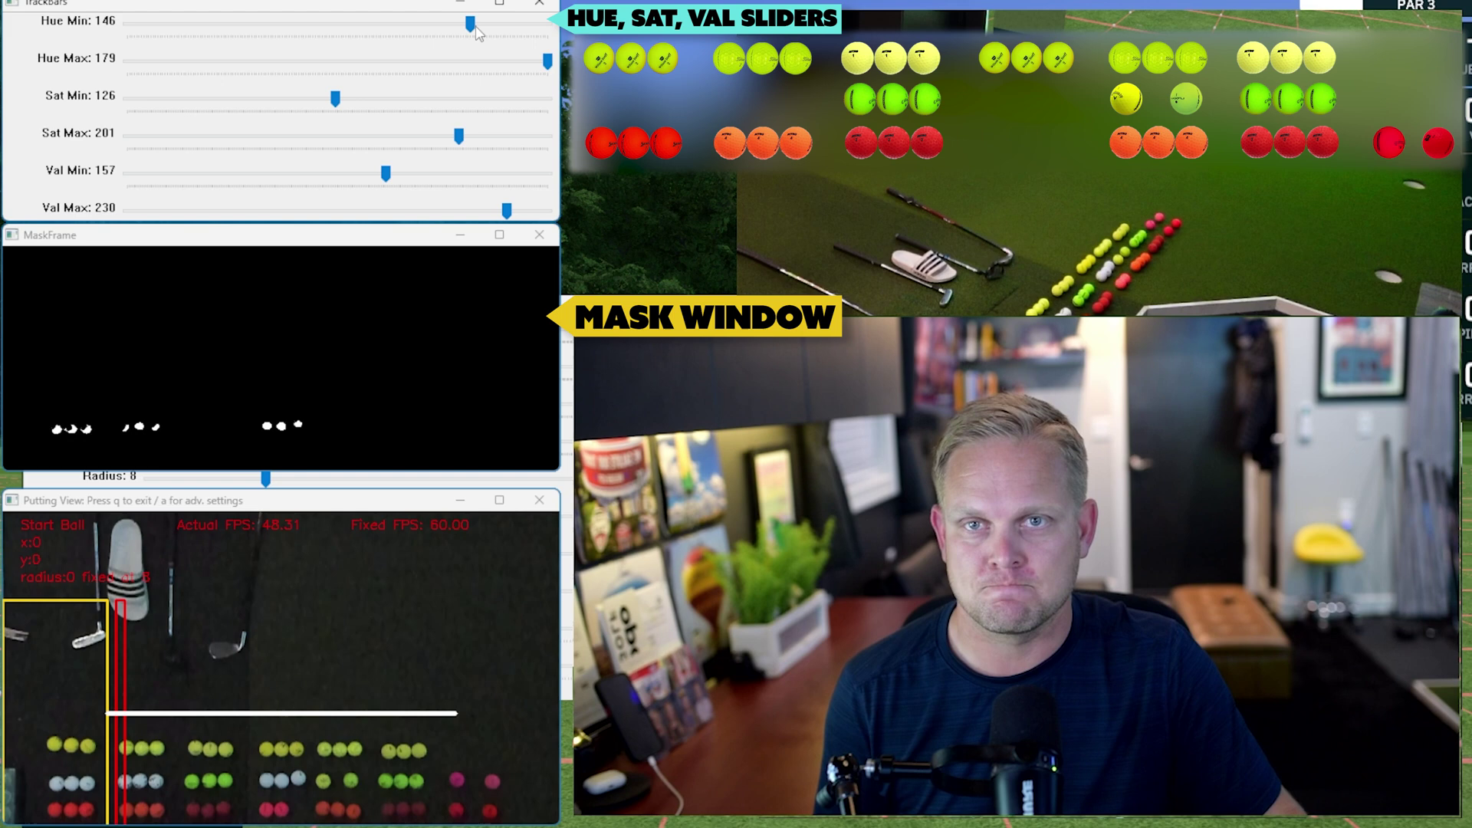
# Step: Reset Hue Min to 0, return Sat and Val Max to 255, and cut Hue Max to about 96
pyautogui.moveTo(470, 23); pyautogui.dragTo(86, 25)
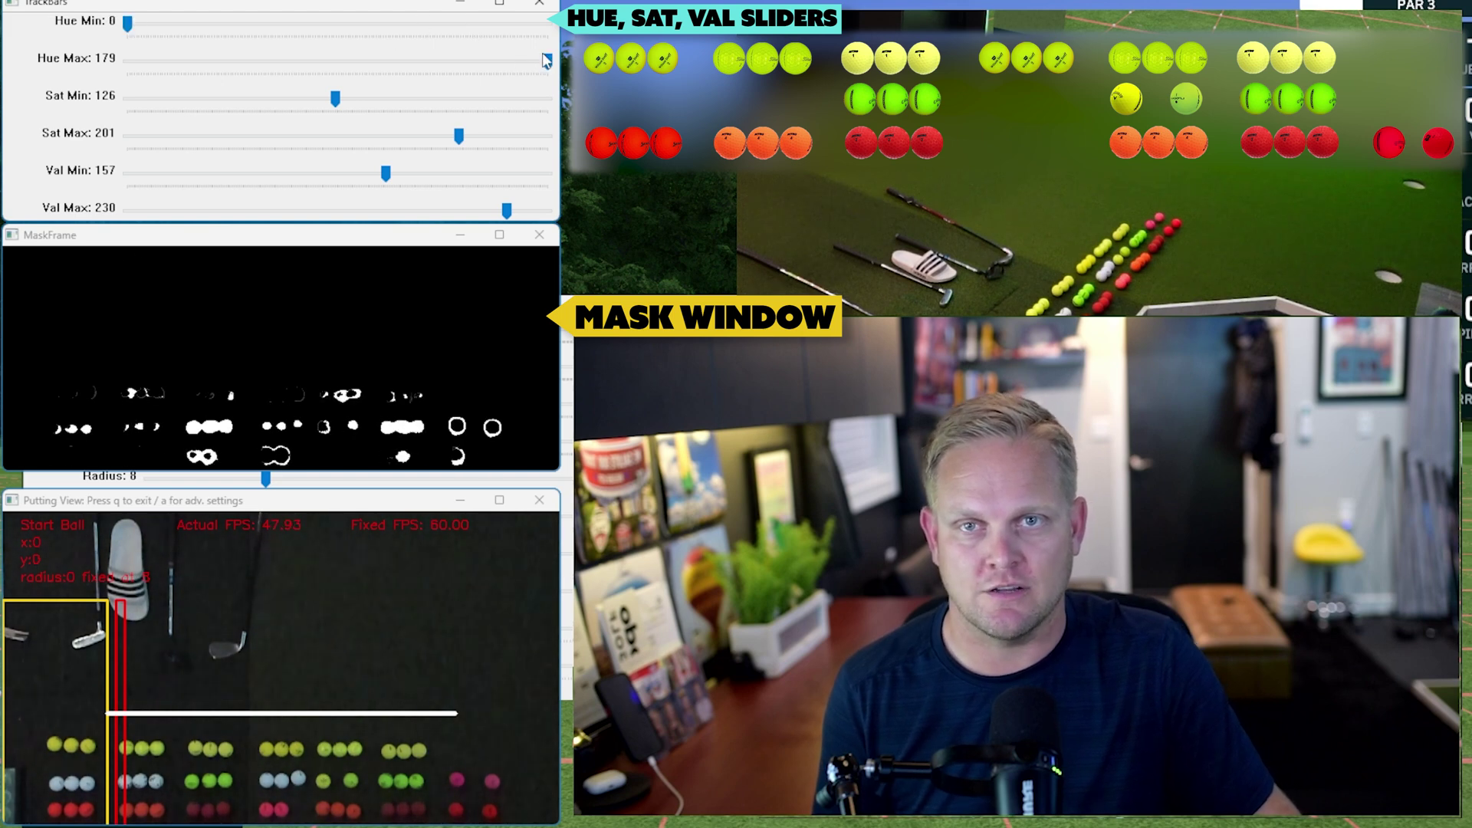
pyautogui.moveTo(550, 60); pyautogui.dragTo(534, 60)
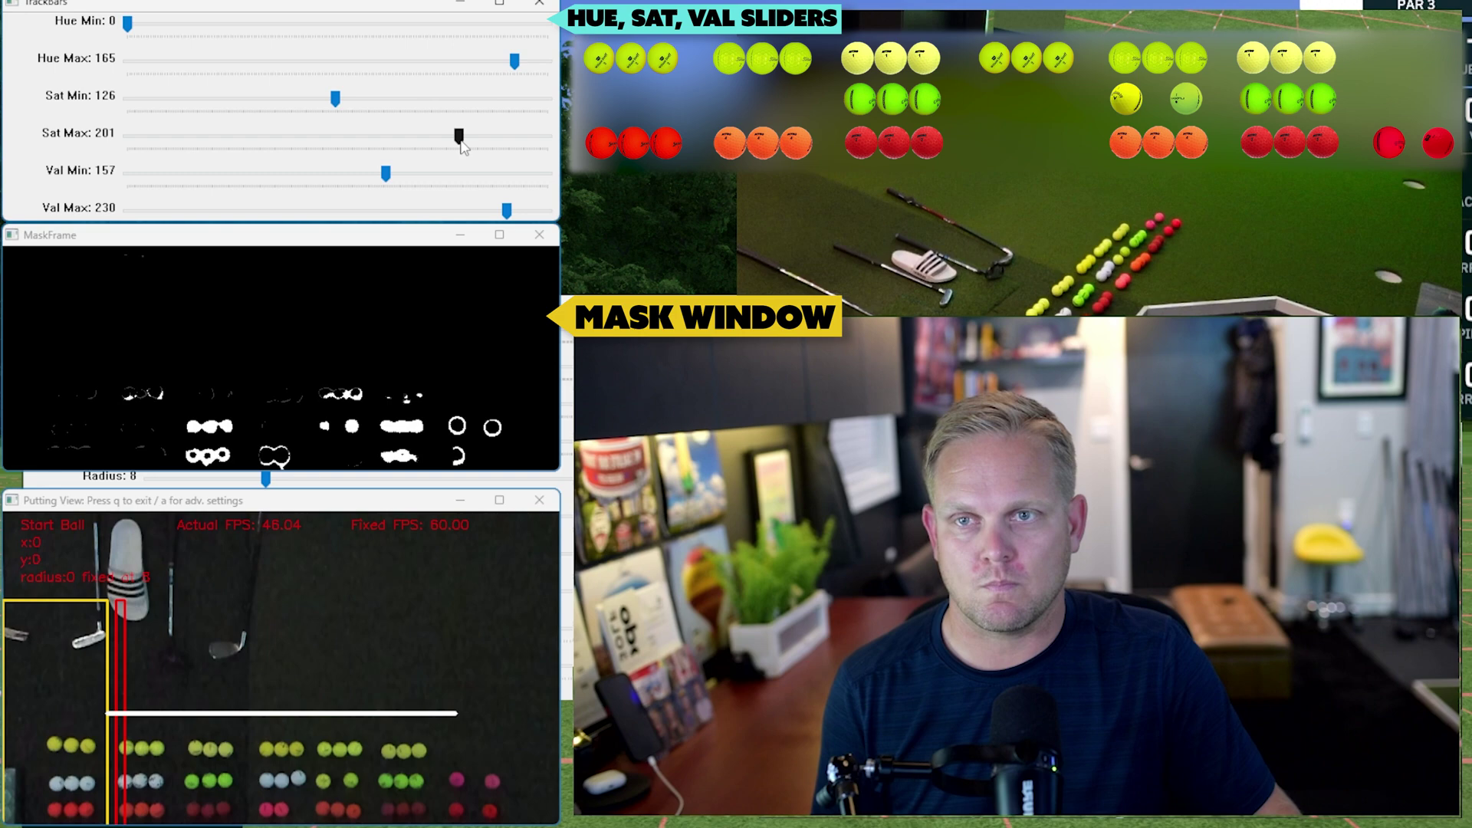
pyautogui.moveTo(459, 137); pyautogui.dragTo(551, 135)
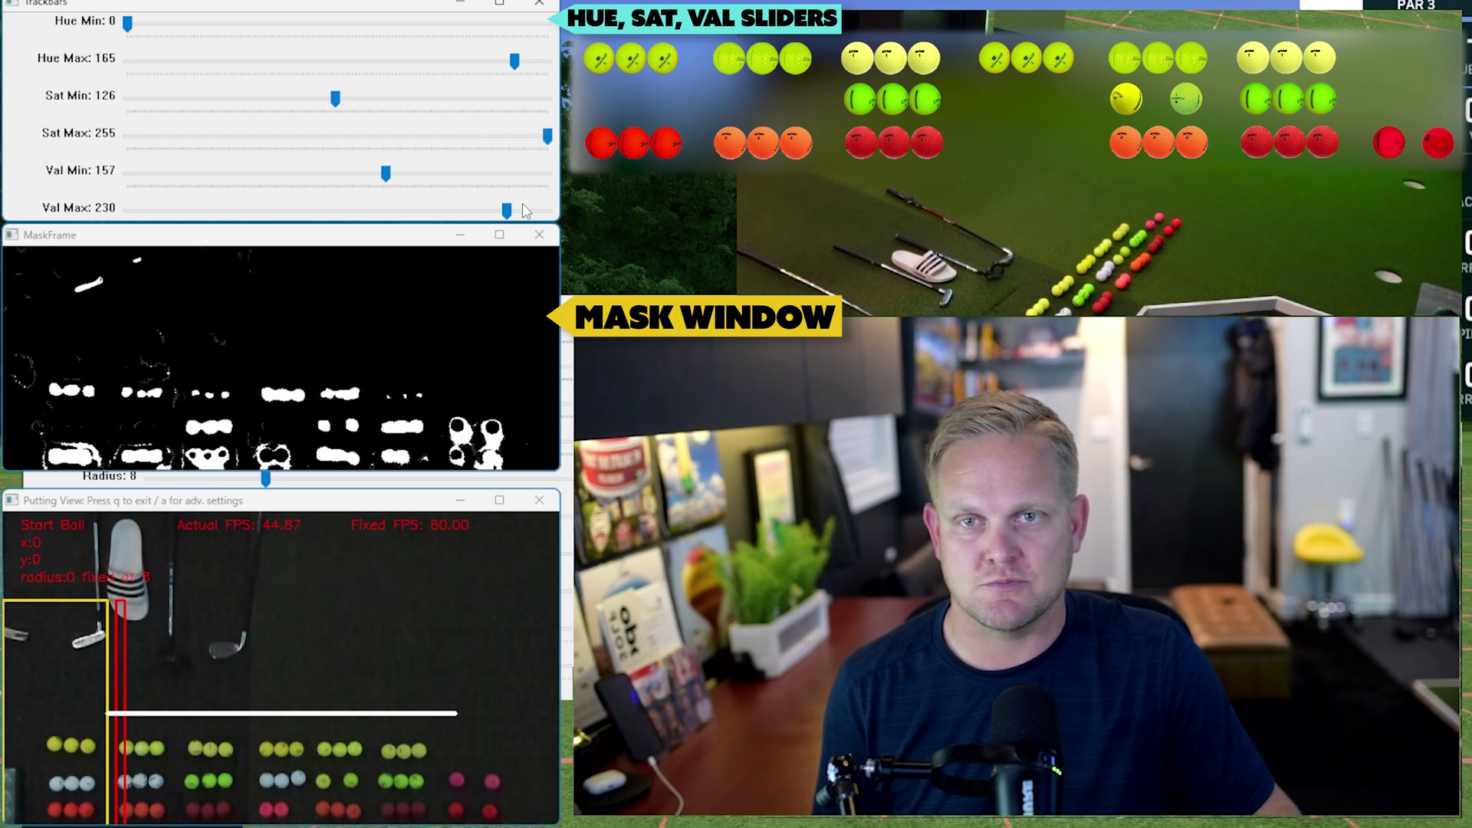
pyautogui.moveTo(506, 211); pyautogui.dragTo(550, 210)
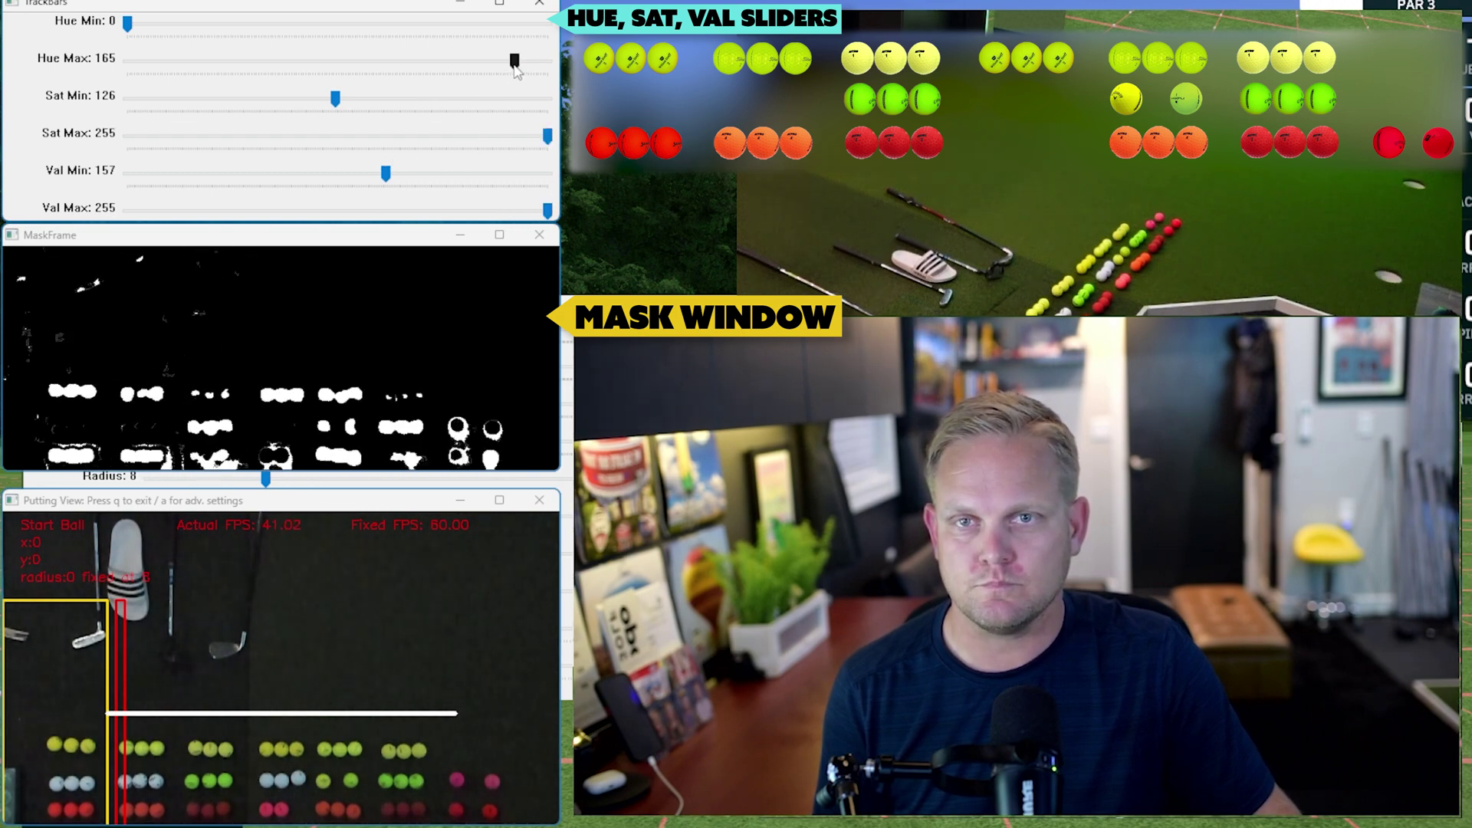
pyautogui.moveTo(516, 60); pyautogui.dragTo(417, 60)
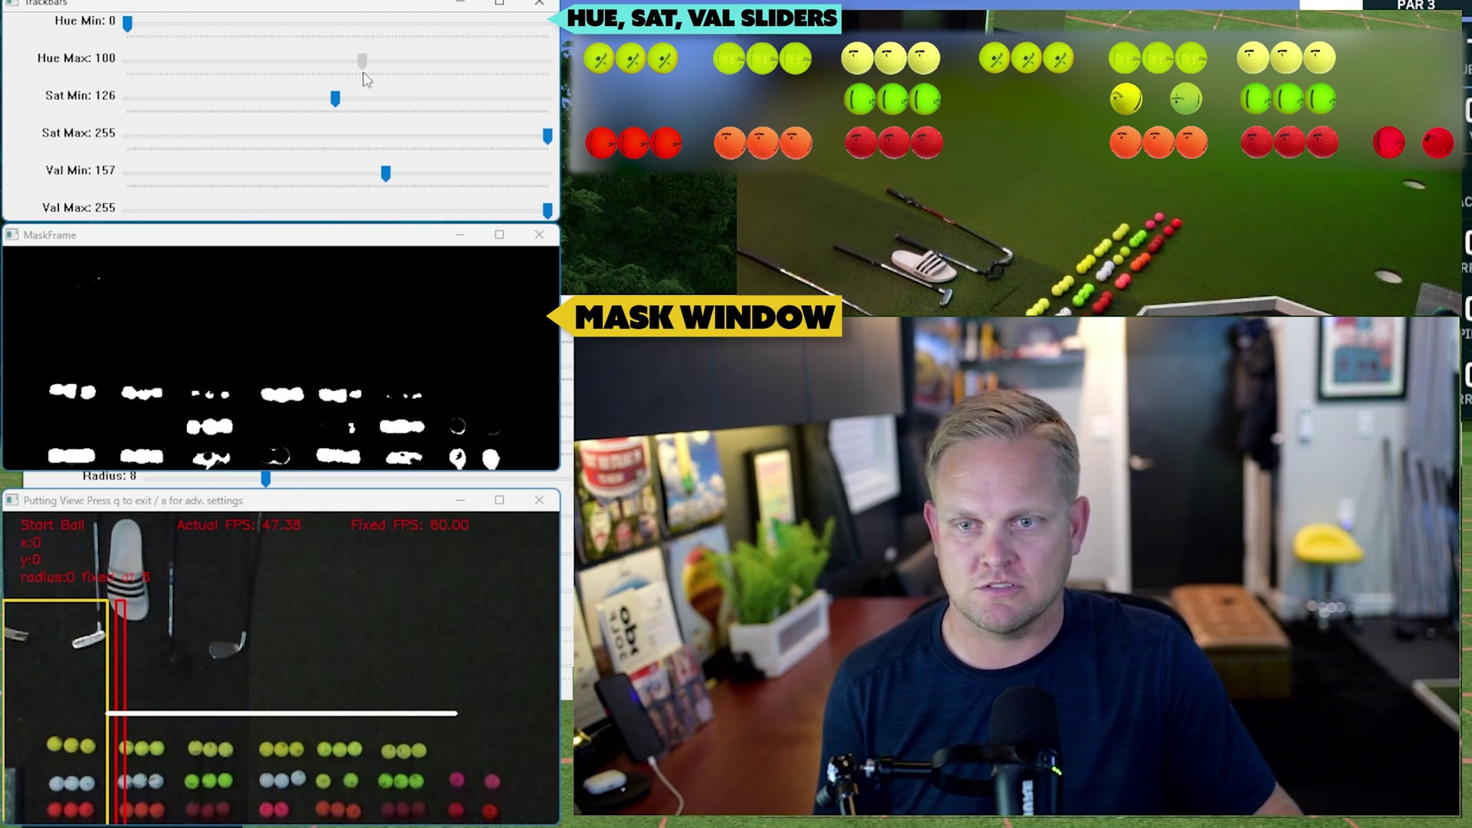
pyautogui.moveTo(362, 61); pyautogui.dragTo(428, 61)
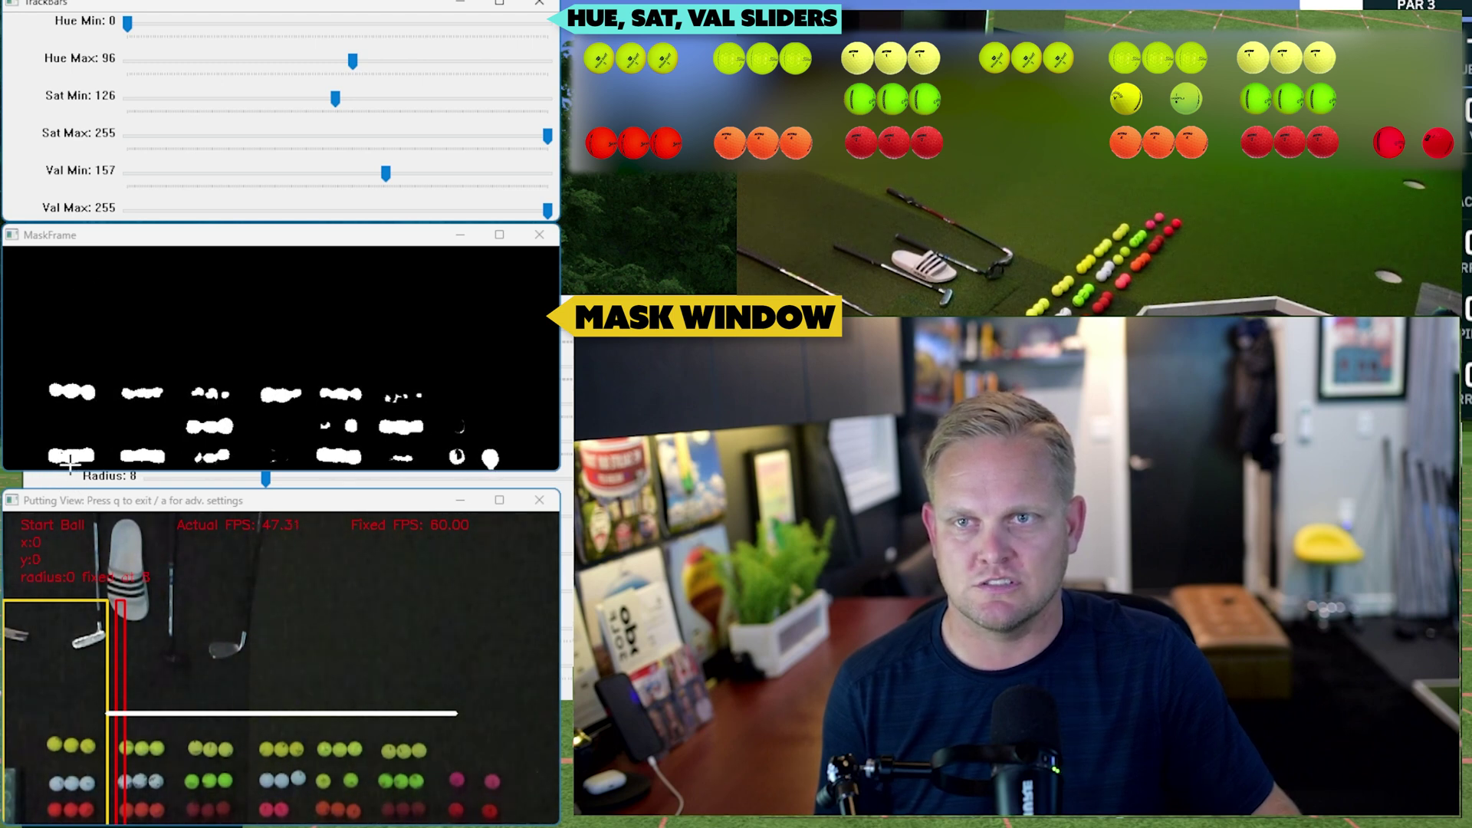
# Step: Lower Sat Min to 95 and tune Val Min to 115, keeping Val Max at 255
pyautogui.moveTo(335, 99); pyautogui.dragTo(284, 98)
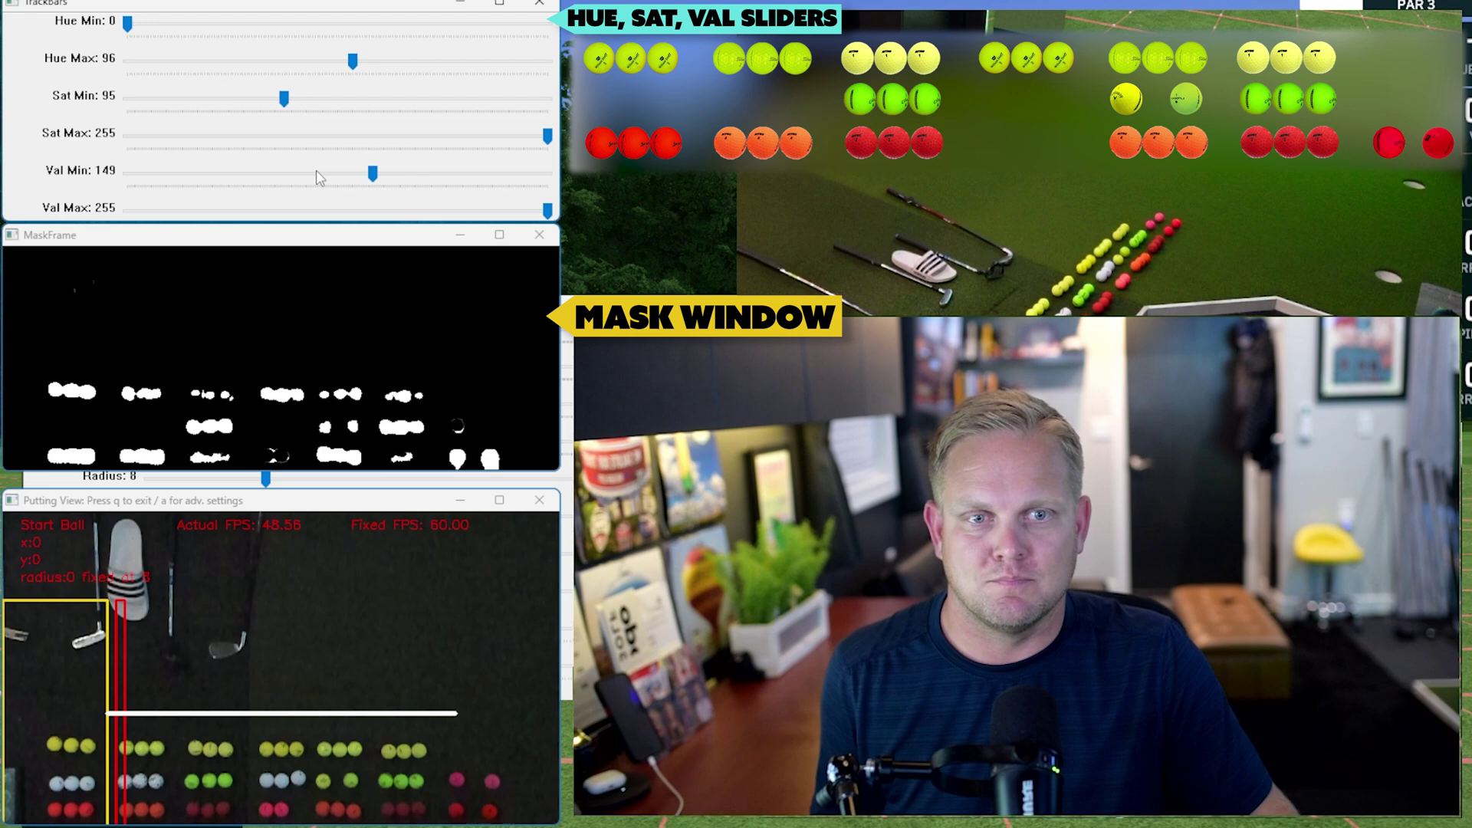
pyautogui.moveTo(385, 174); pyautogui.dragTo(373, 174)
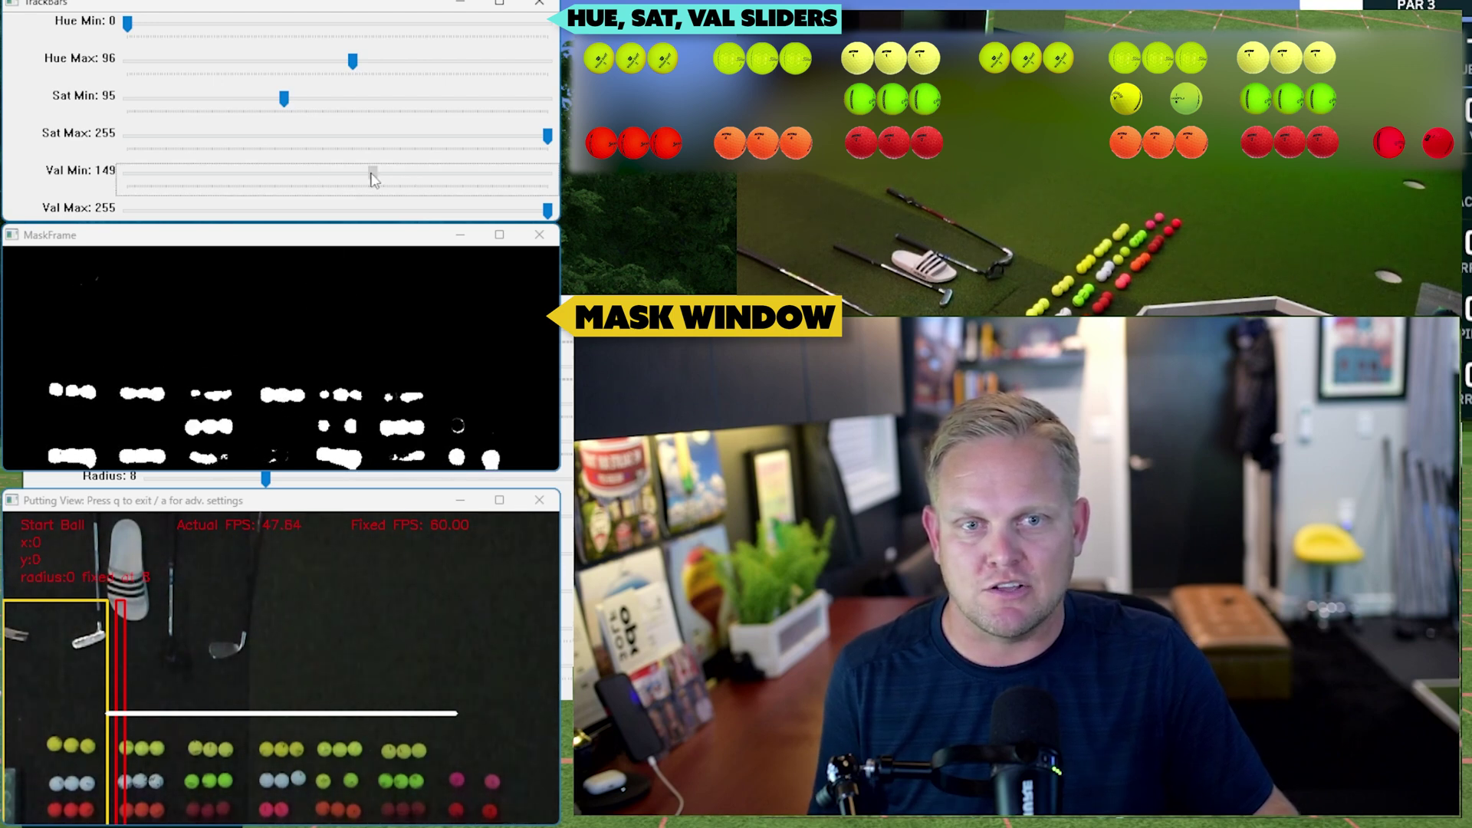
pyautogui.moveTo(373, 174)
pyautogui.mouseDown()
pyautogui.moveTo(126, 173)
pyautogui.moveTo(265, 174)
pyautogui.mouseUp()
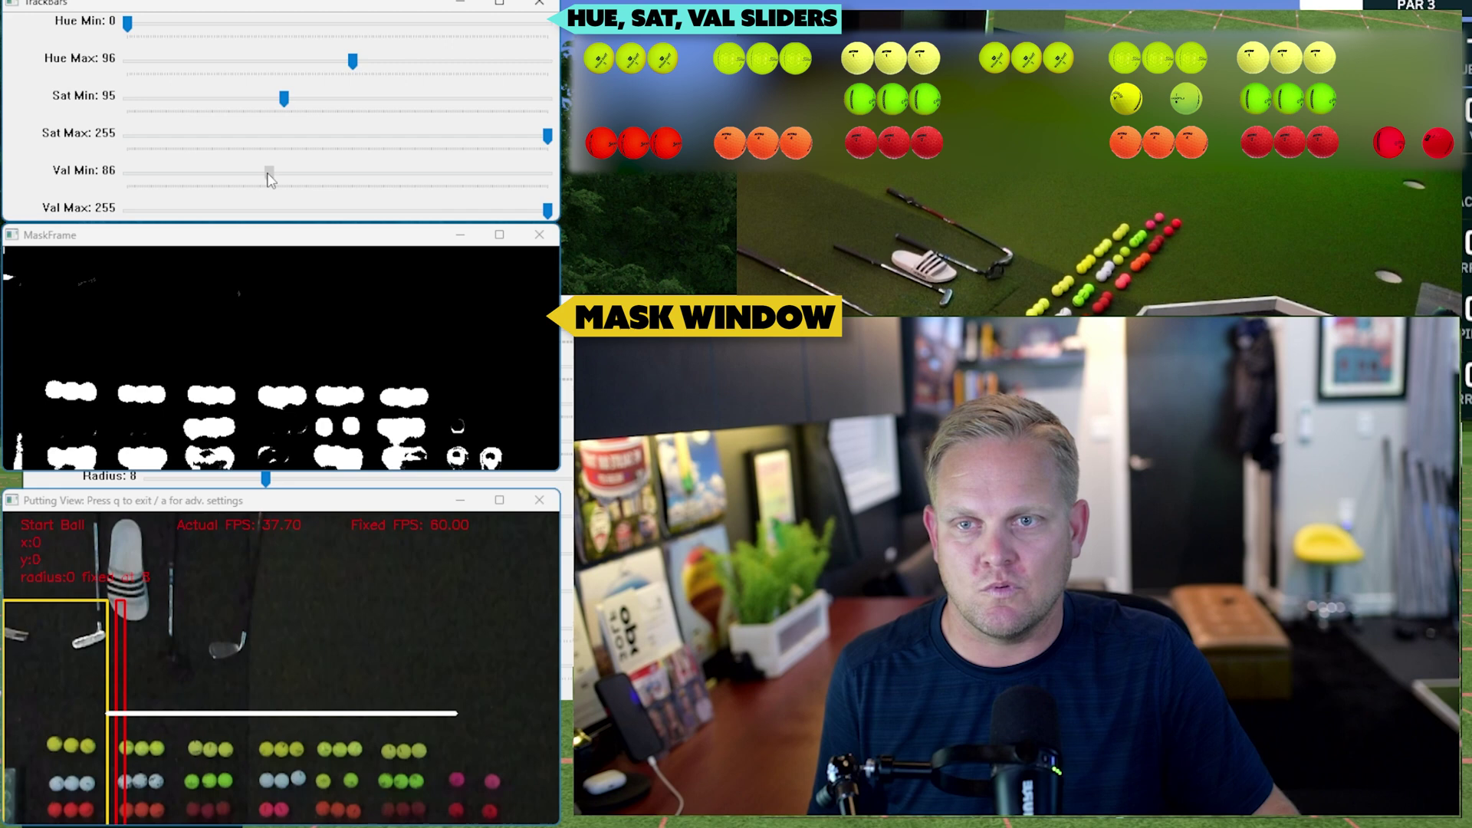
pyautogui.moveTo(264, 174); pyautogui.dragTo(297, 174)
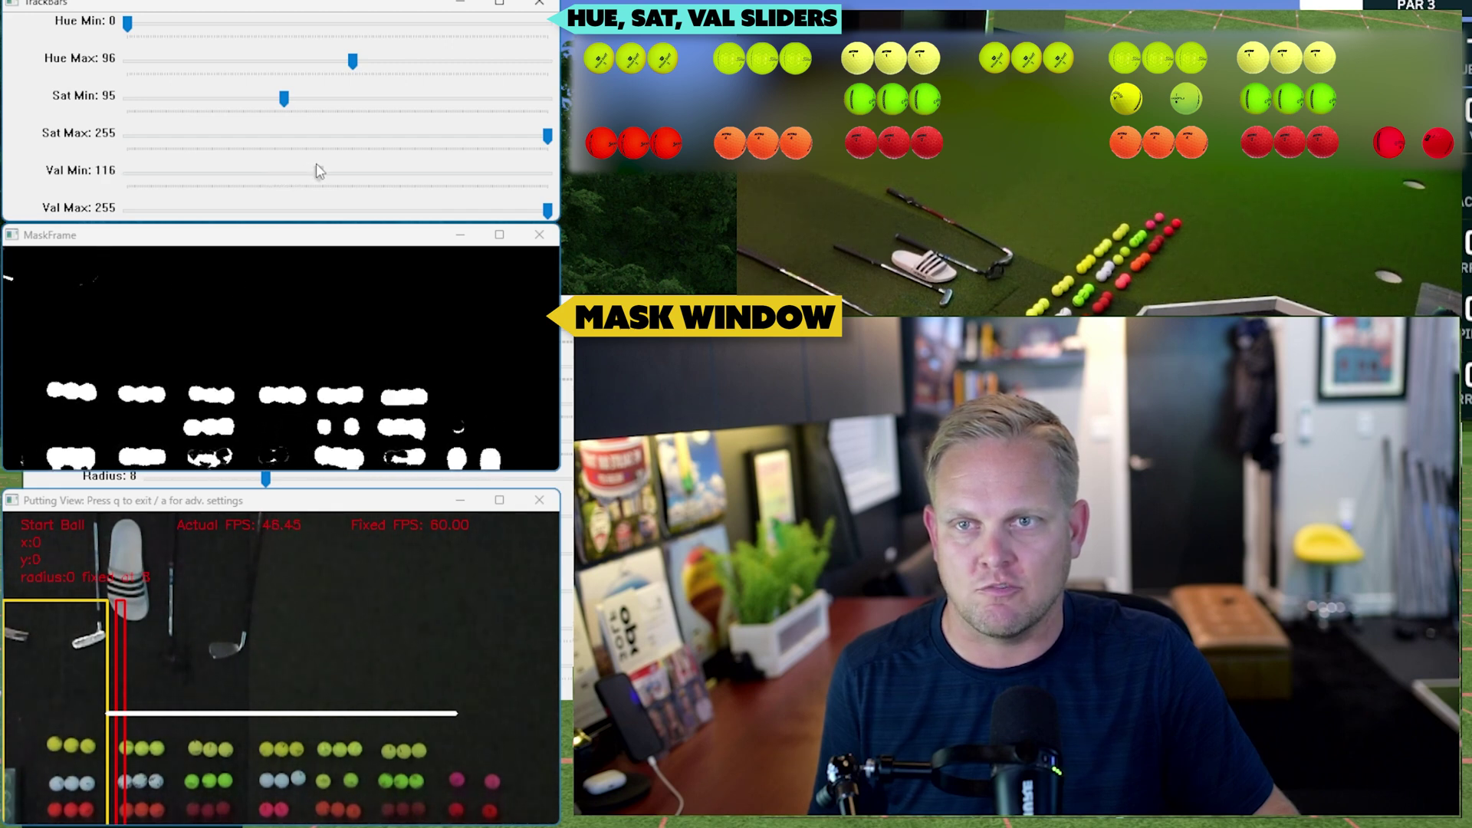
pyautogui.moveTo(323, 171); pyautogui.dragTo(330, 171)
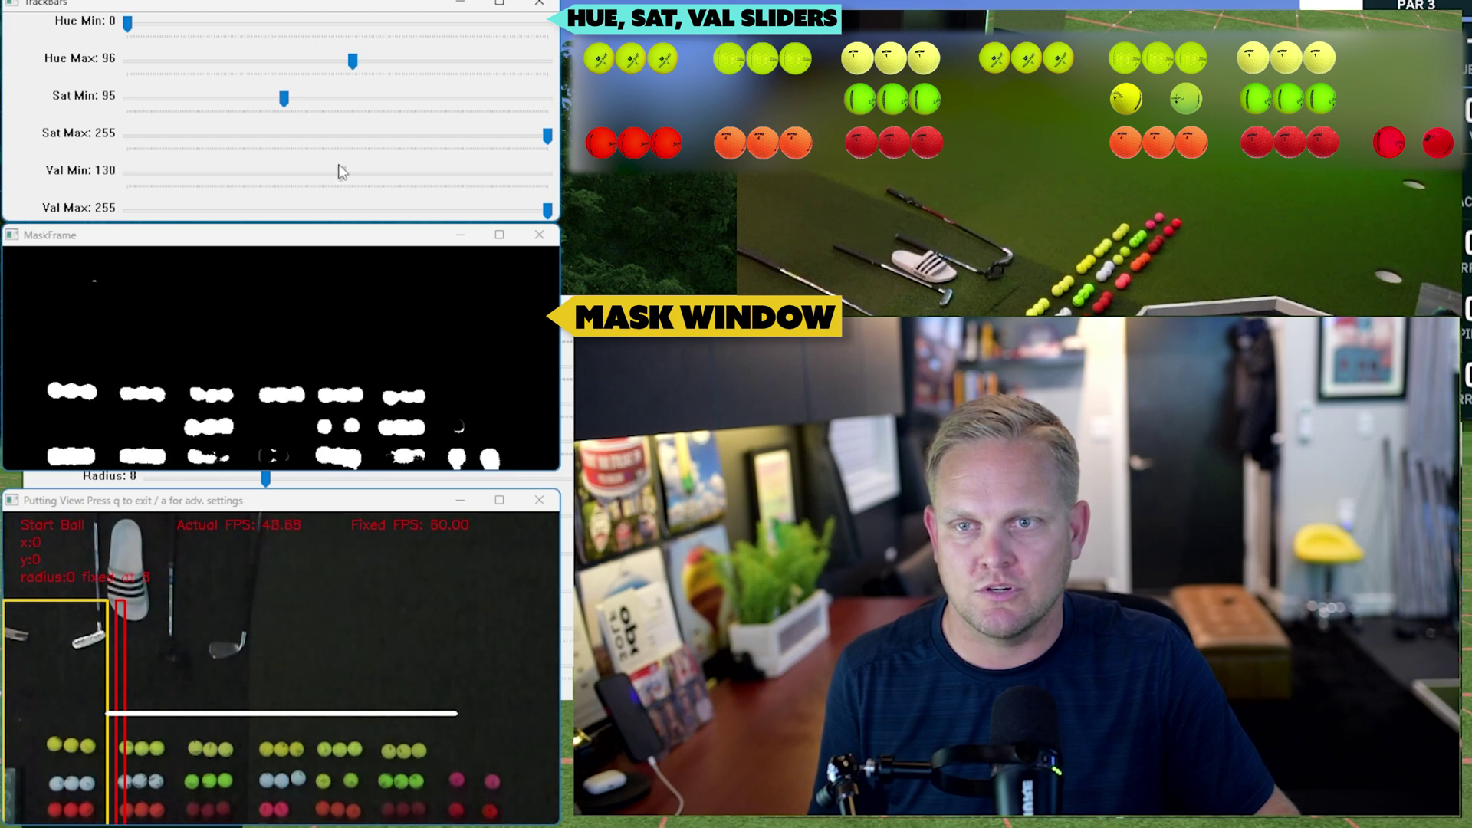
pyautogui.moveTo(333, 173); pyautogui.dragTo(317, 174)
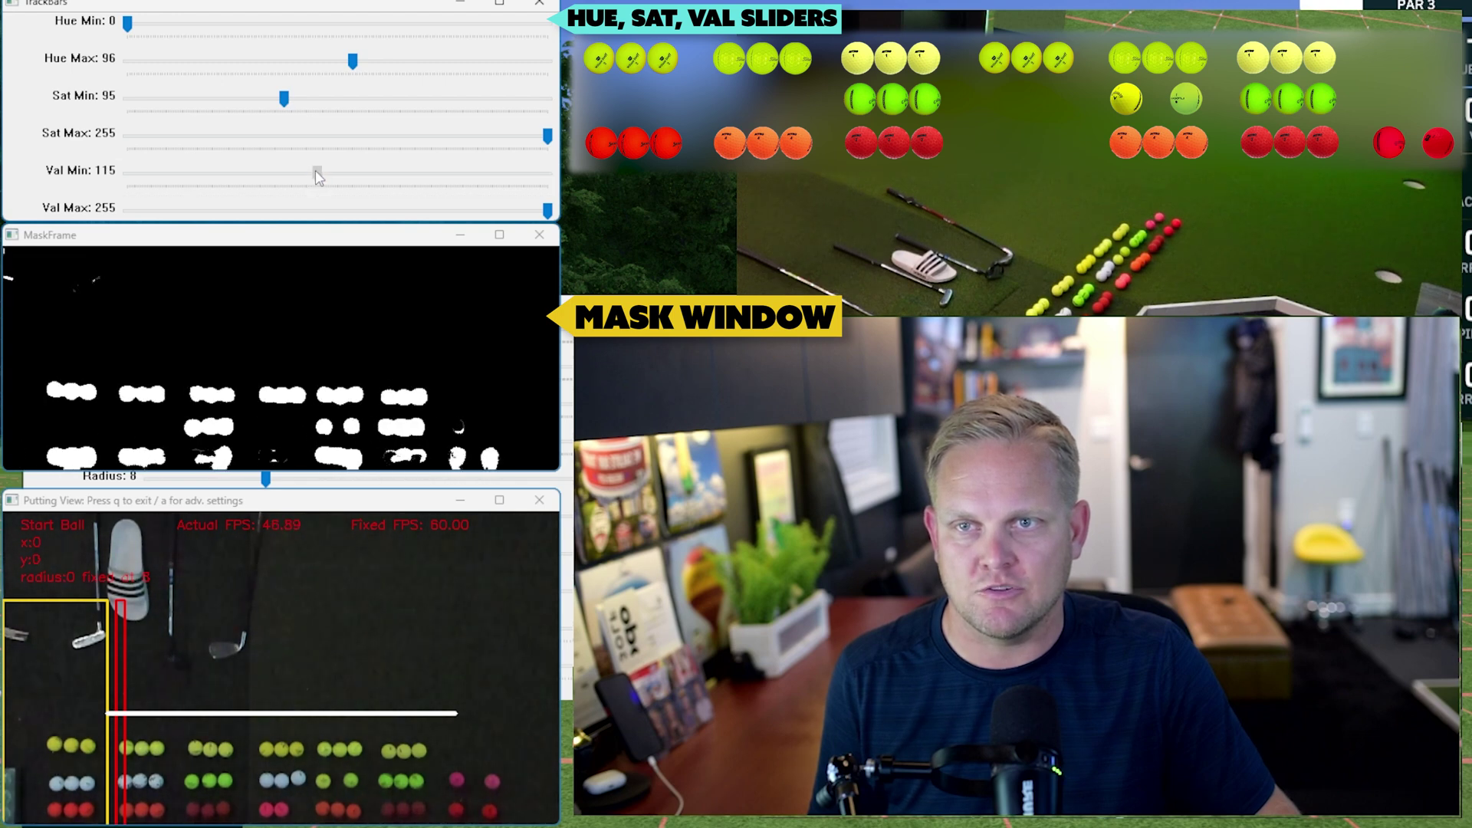
pyautogui.moveTo(548, 211)
pyautogui.mouseDown()
pyautogui.moveTo(426, 242)
pyautogui.moveTo(551, 245)
pyautogui.mouseUp()
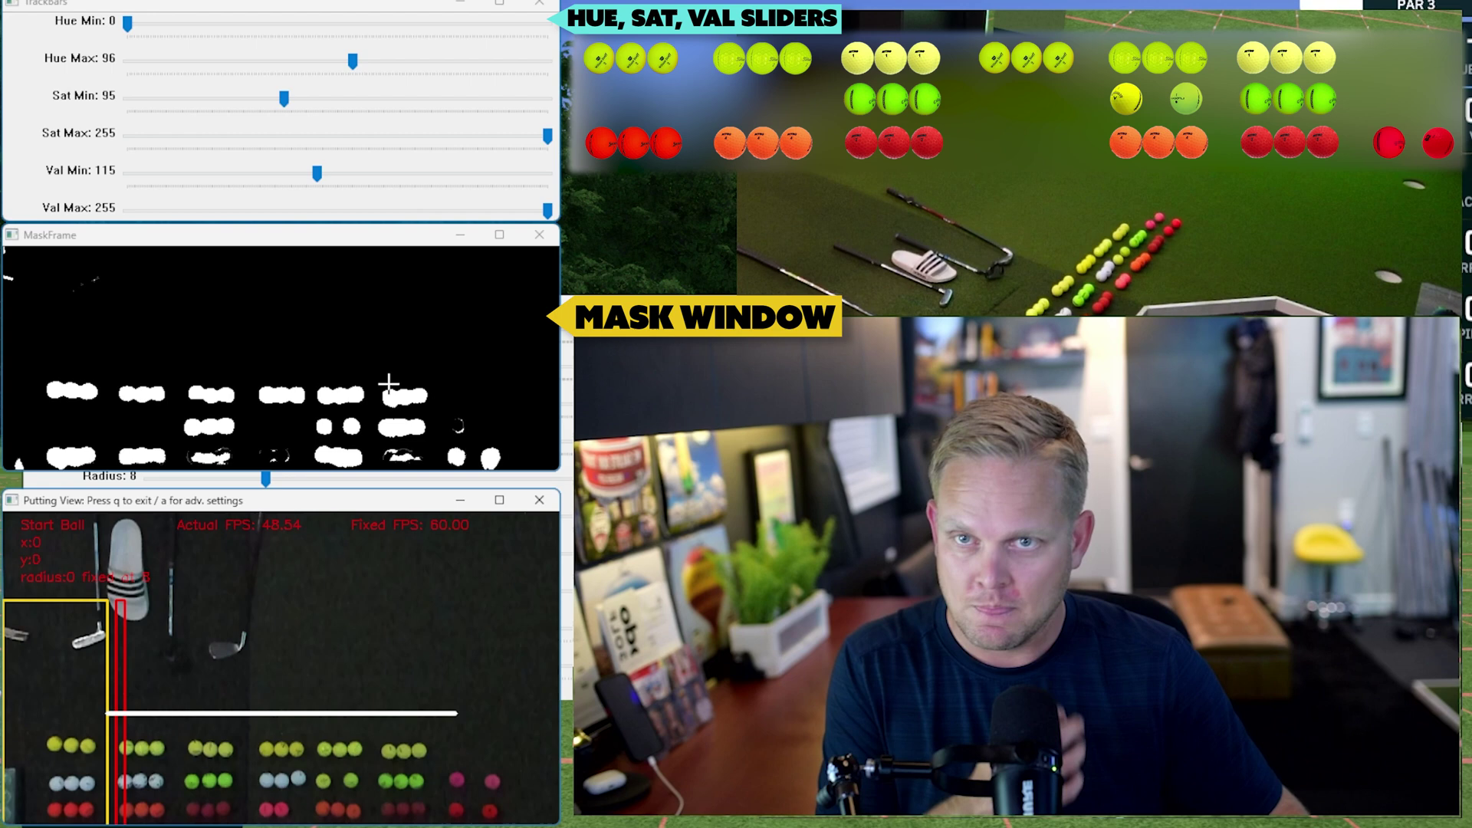
# Step: Lower Hue Max from 96, trying values around 40, and settle at 50
pyautogui.moveTo(354, 59); pyautogui.dragTo(357, 72)
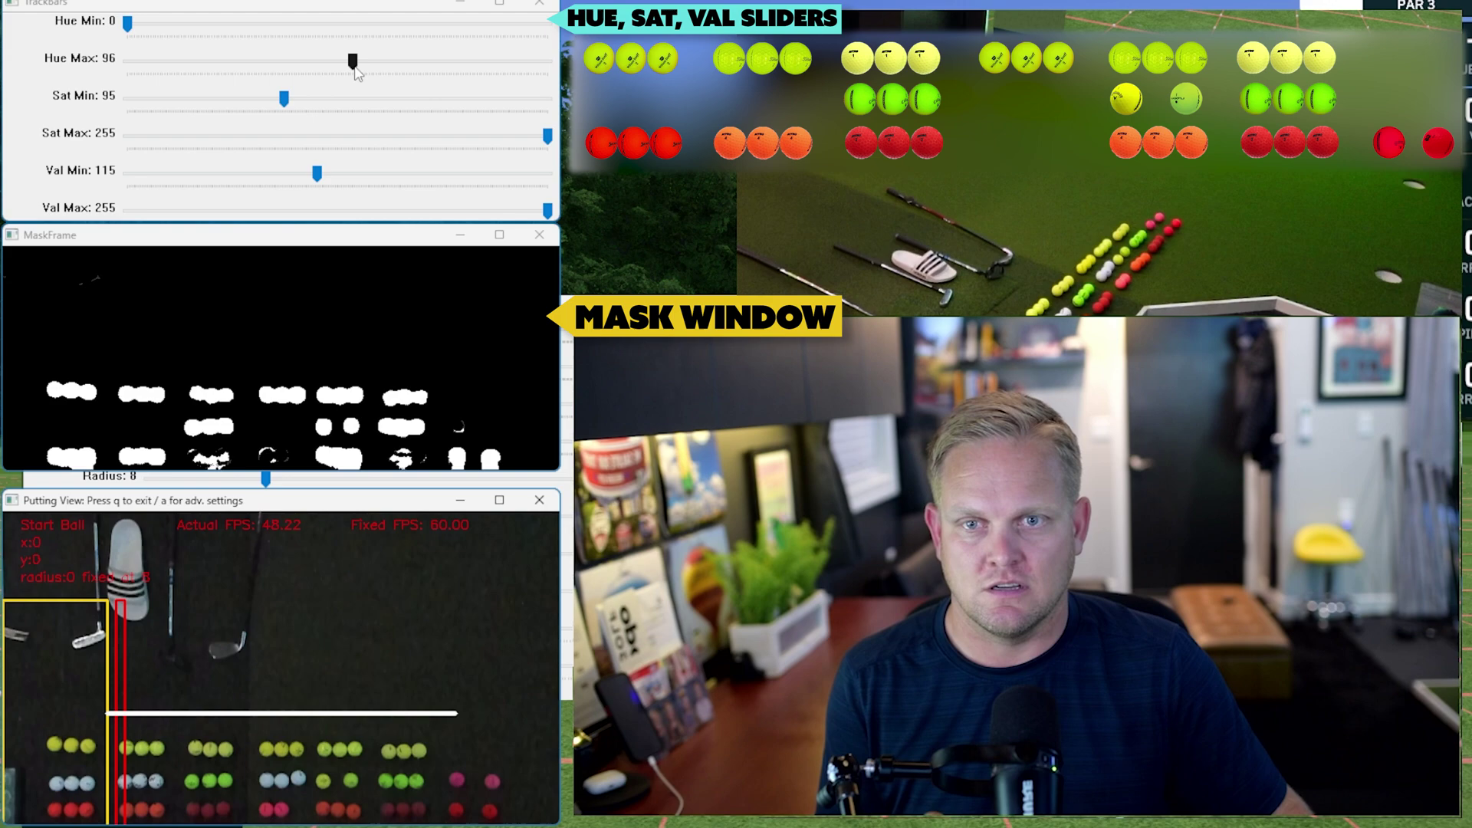
pyautogui.moveTo(358, 73); pyautogui.dragTo(273, 71)
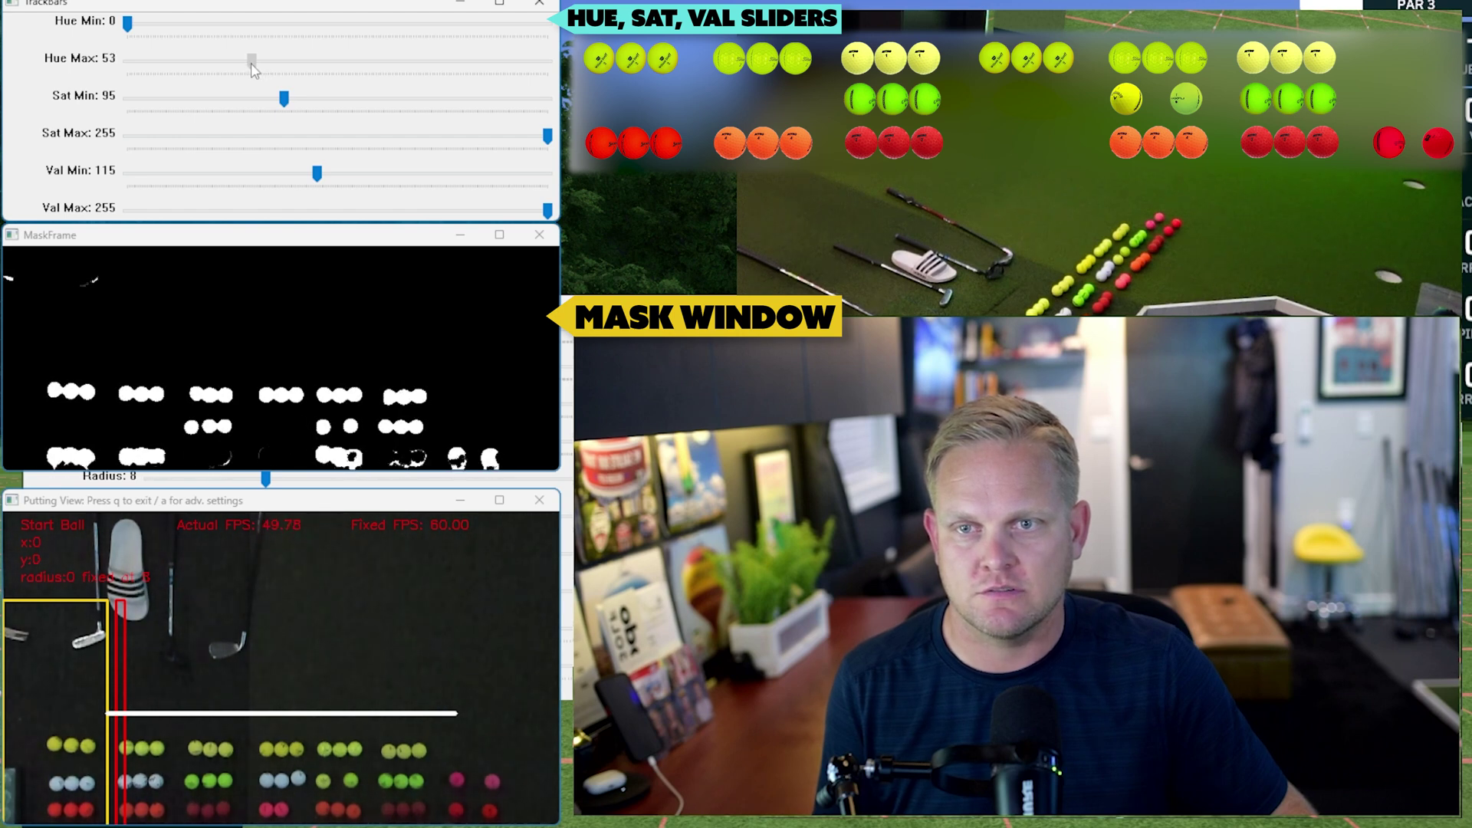
pyautogui.moveTo(247, 67); pyautogui.dragTo(227, 67)
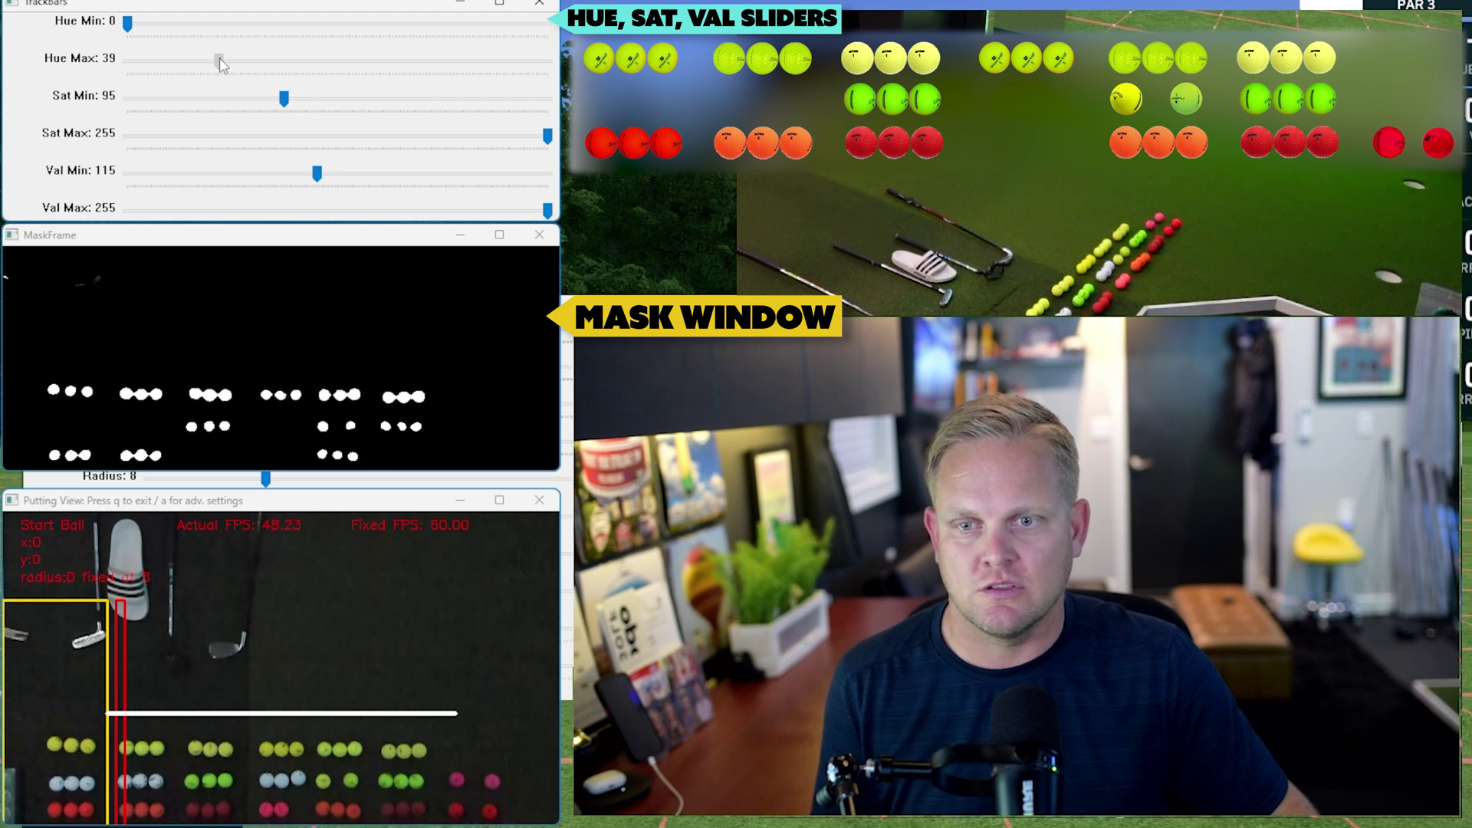
pyautogui.moveTo(220, 59); pyautogui.dragTo(238, 58)
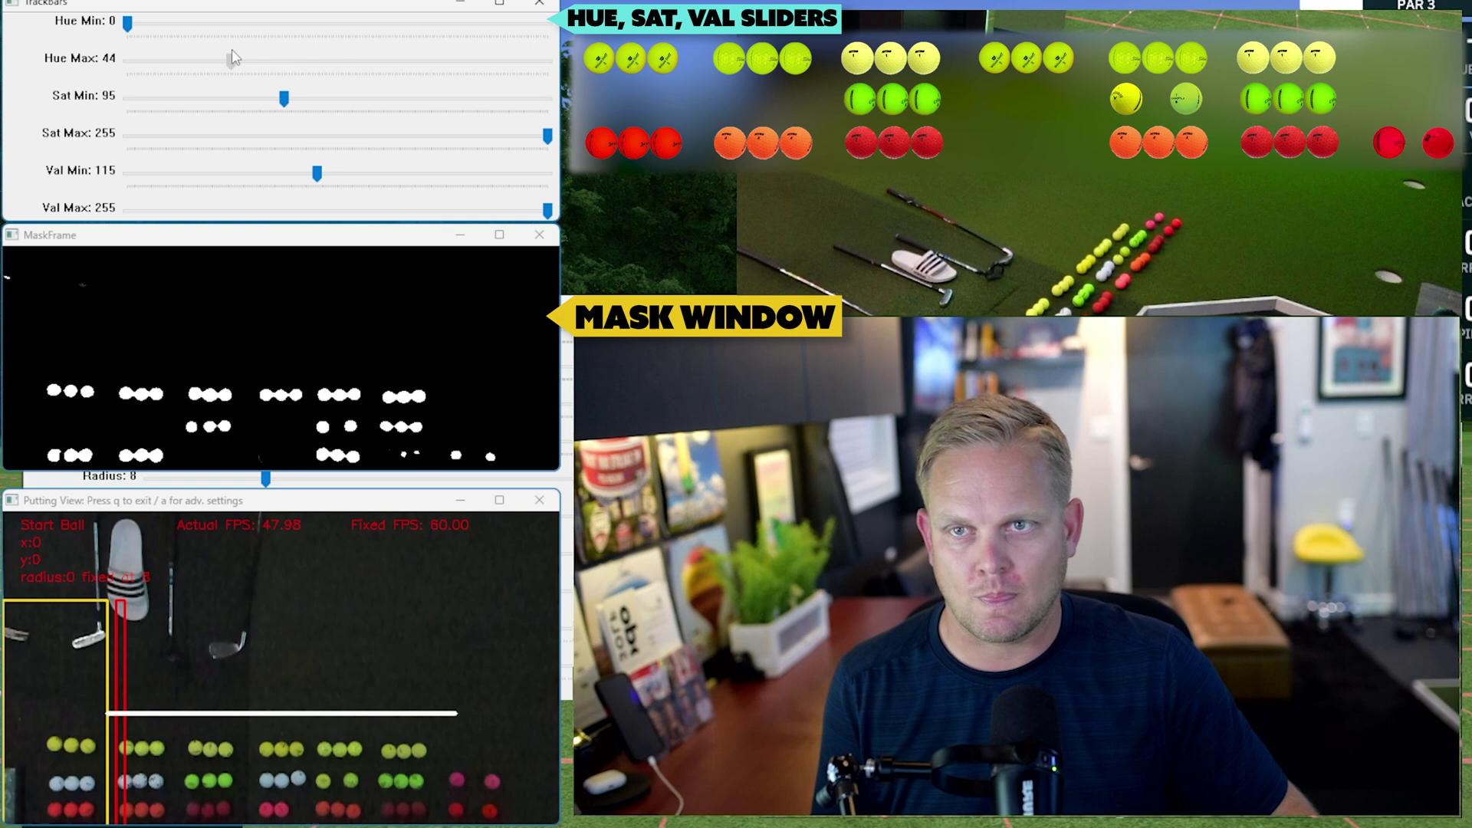
pyautogui.moveTo(231, 57); pyautogui.dragTo(241, 58)
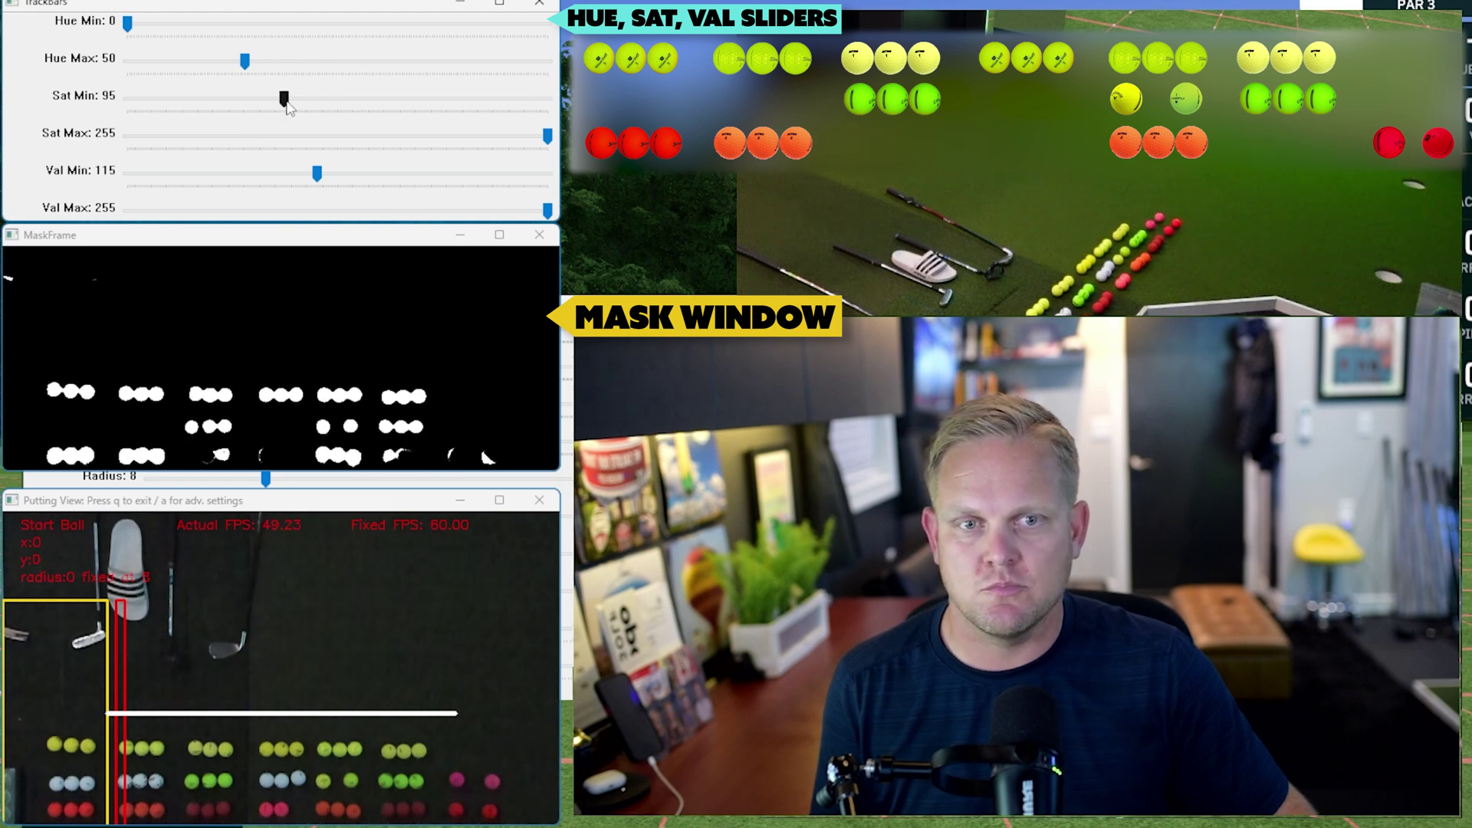
# Step: Push Sat Min progressively higher to test stricter saturation thresholds
pyautogui.moveTo(284, 98); pyautogui.dragTo(299, 98)
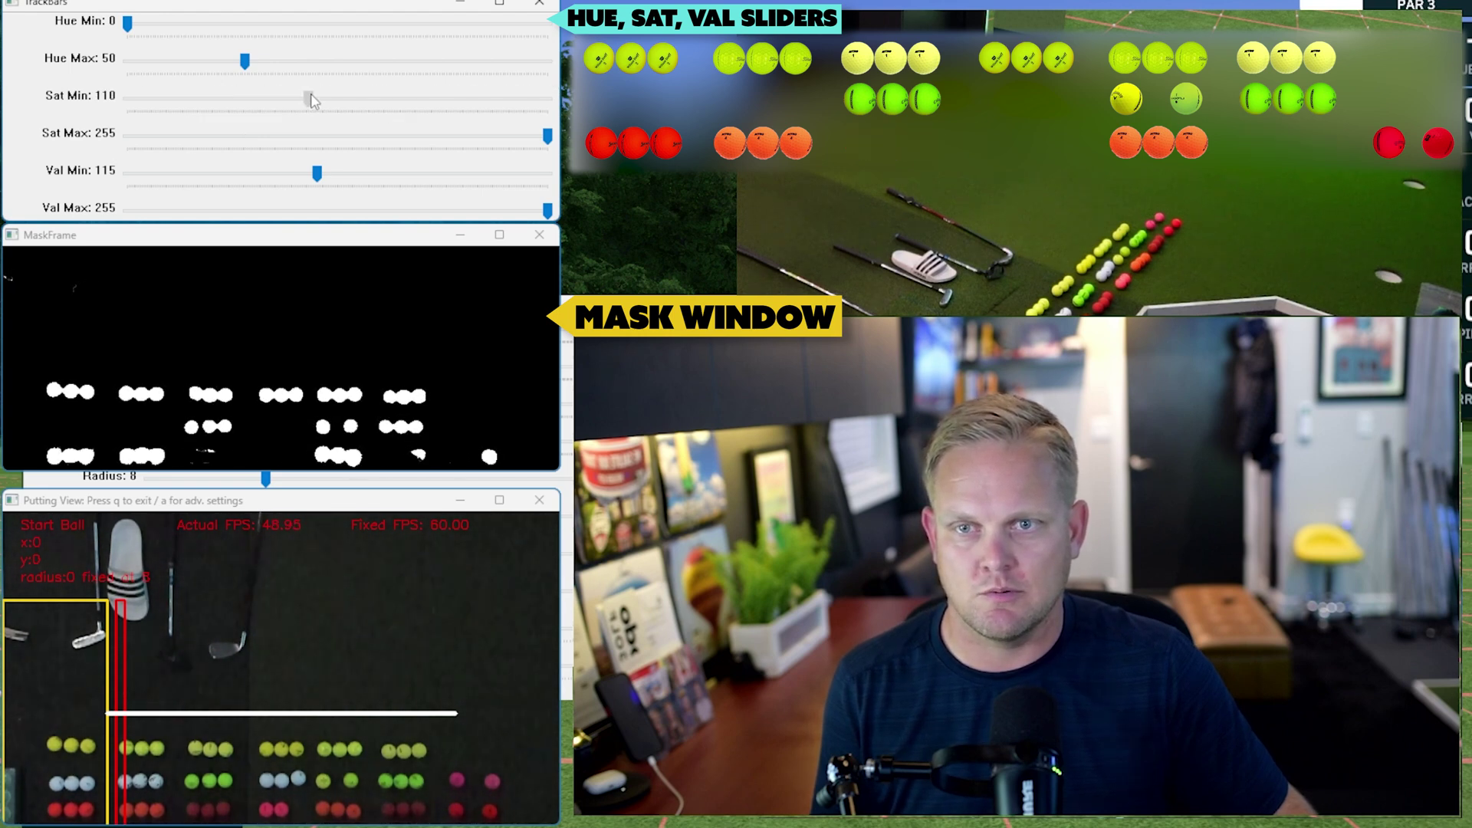
pyautogui.moveTo(347, 100); pyautogui.dragTo(429, 113)
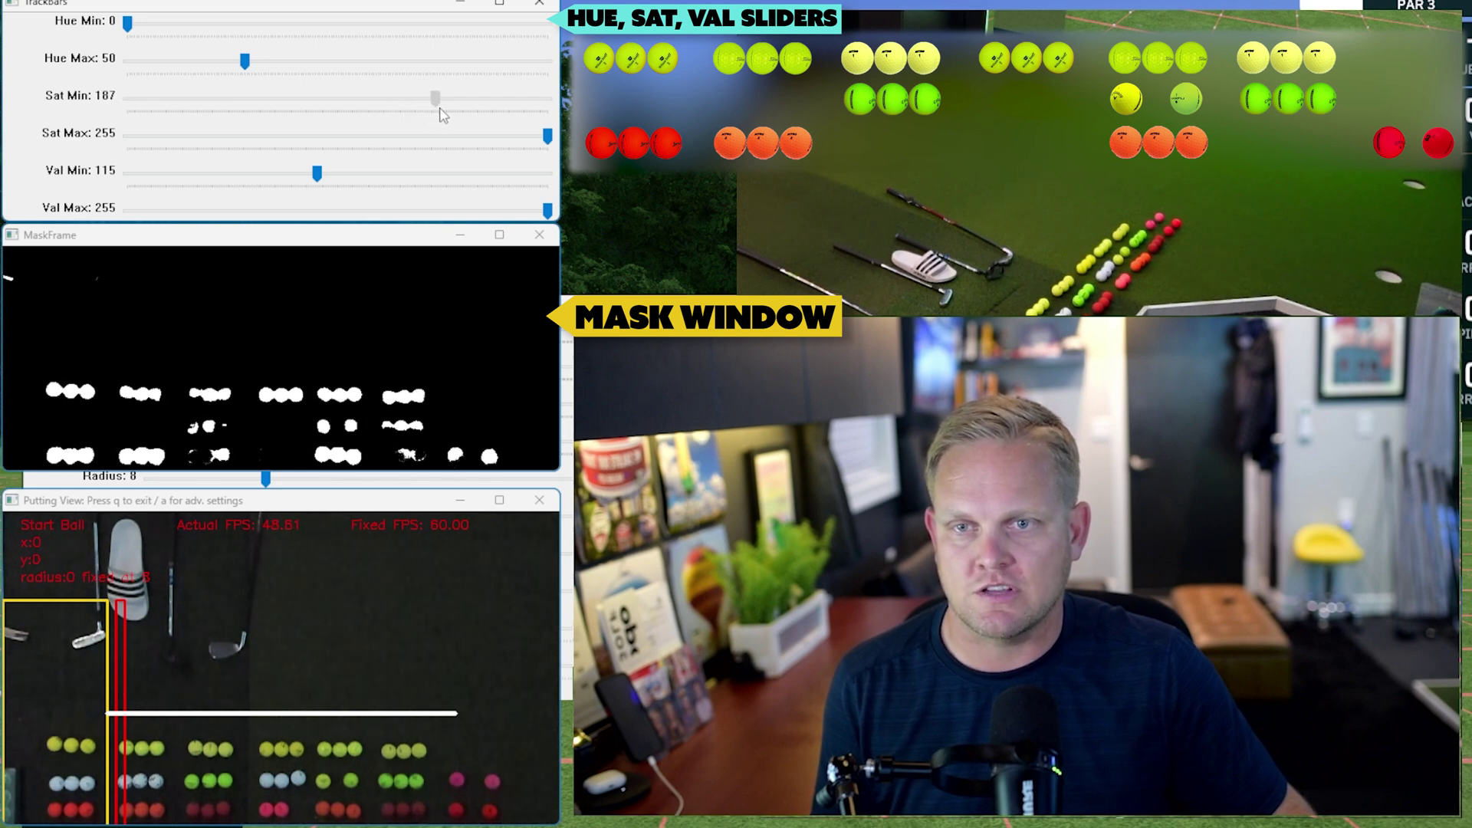
pyautogui.moveTo(448, 115)
pyautogui.mouseDown()
pyautogui.moveTo(457, 123)
pyautogui.moveTo(437, 129)
pyautogui.mouseUp()
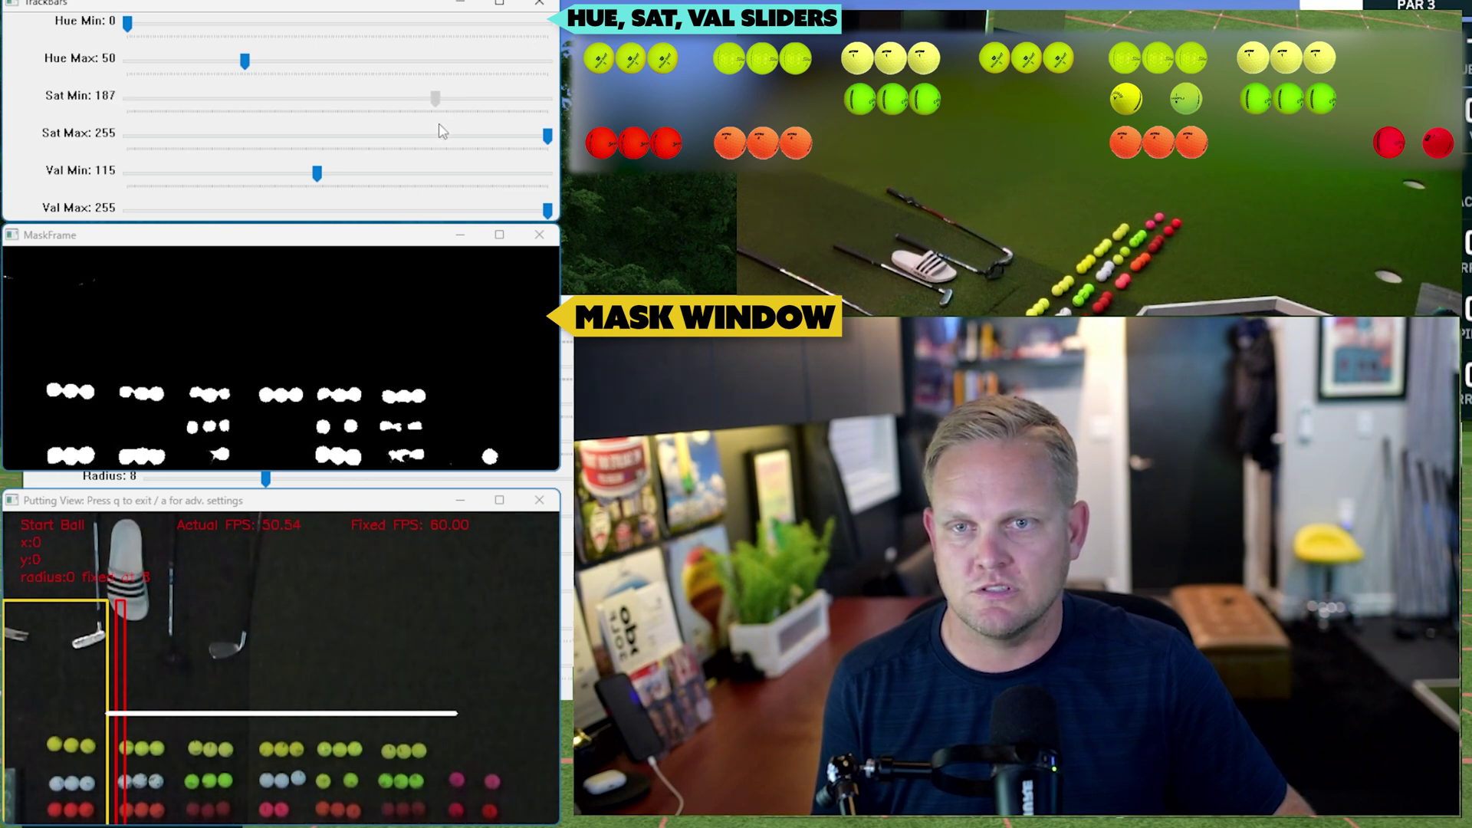
pyautogui.moveTo(444, 131); pyautogui.dragTo(452, 131)
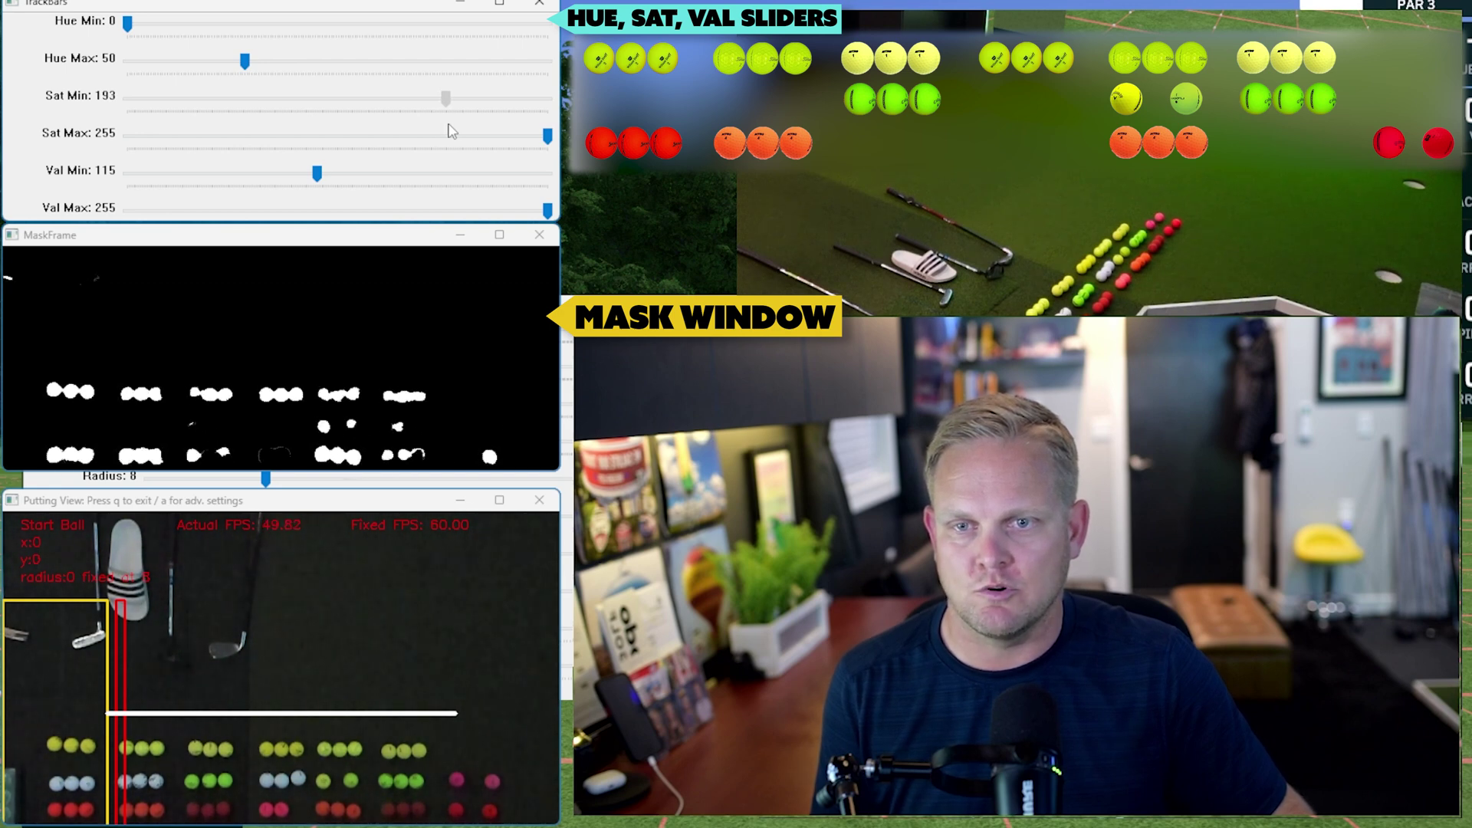
pyautogui.moveTo(432, 133); pyautogui.dragTo(448, 134)
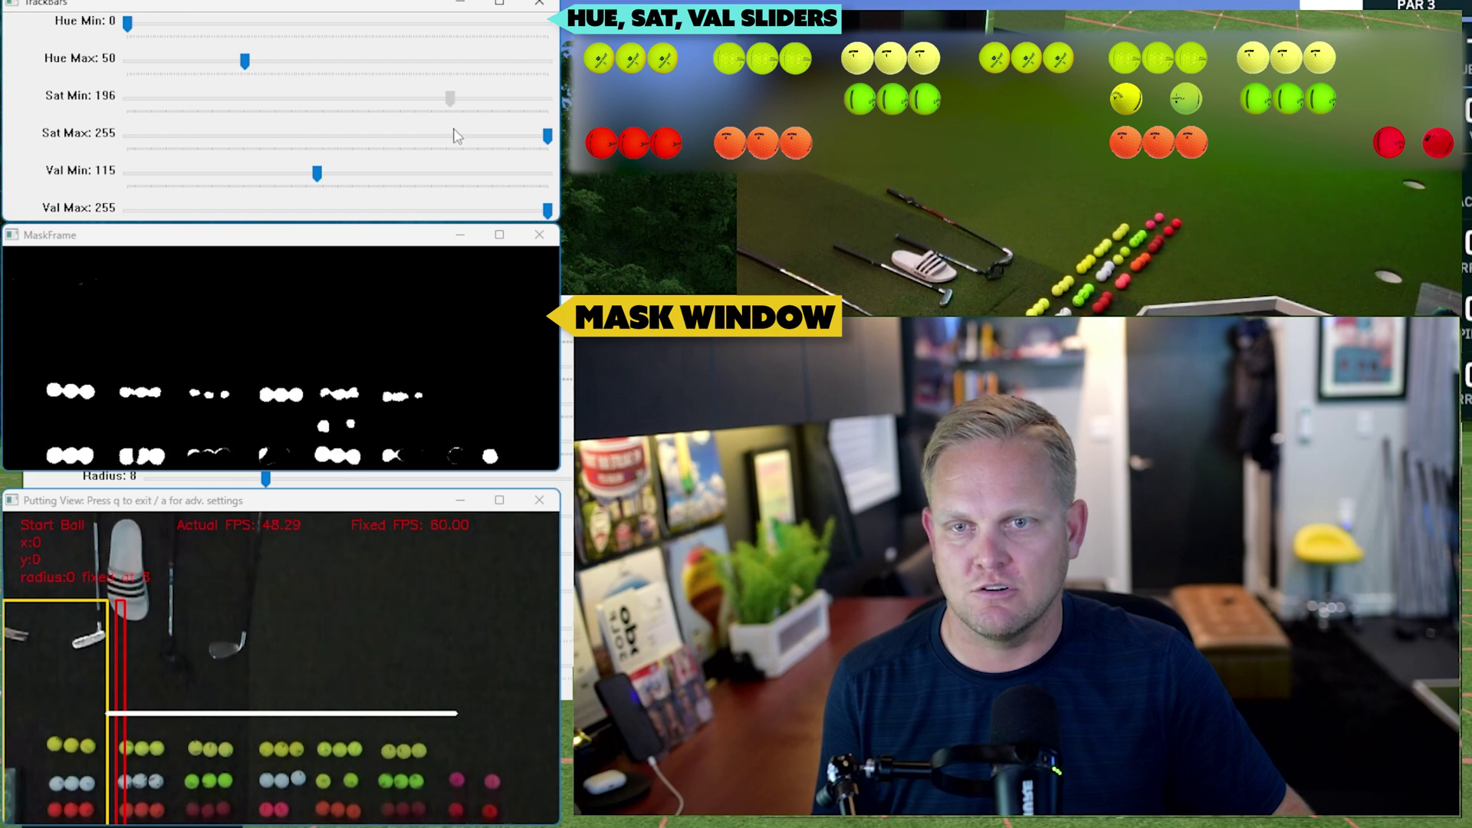
pyautogui.moveTo(459, 136); pyautogui.dragTo(464, 137)
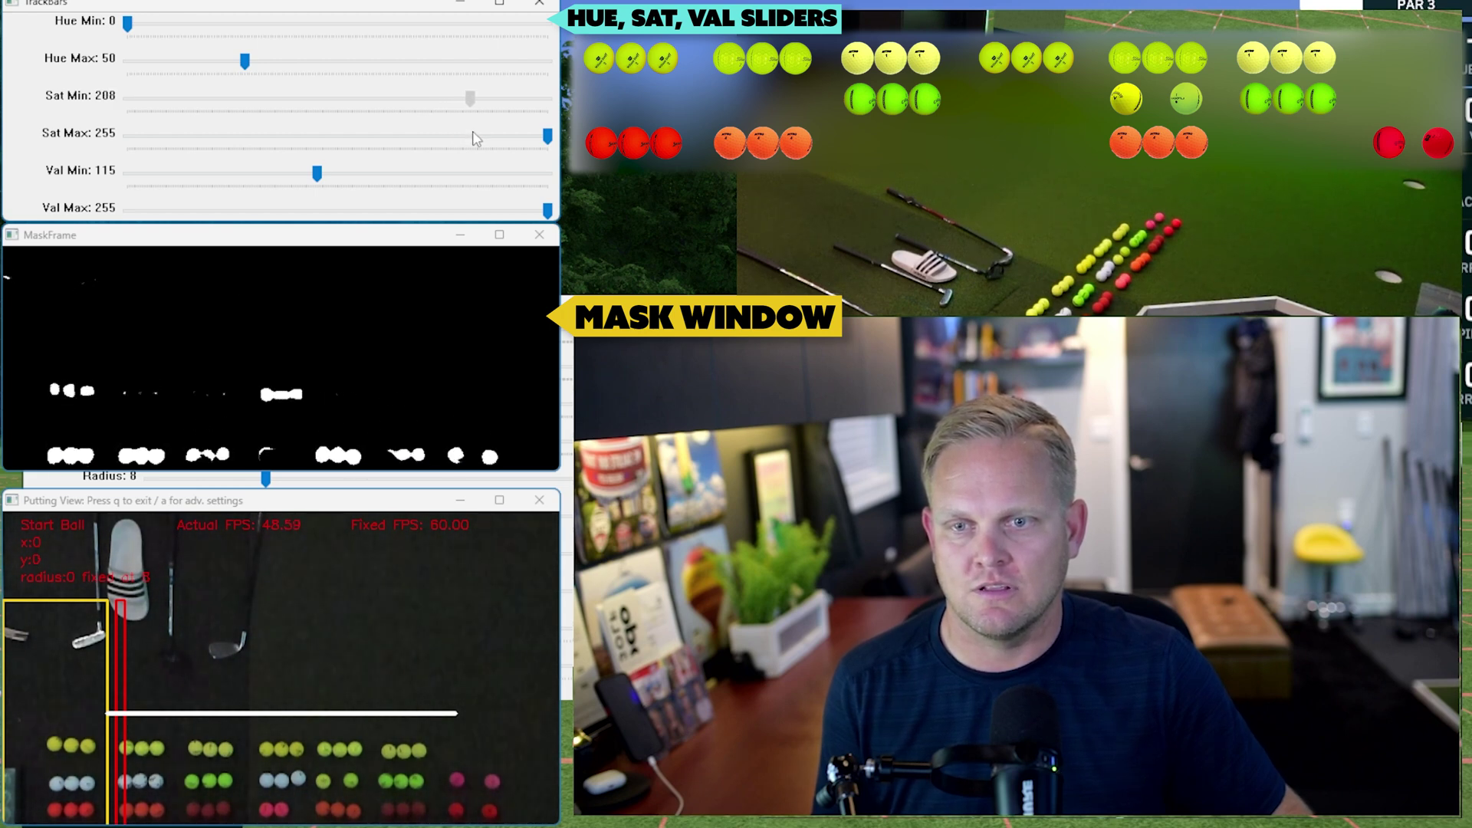
# Step: Back Sat Min off and settle it at 154 to recover the ball blobs
pyautogui.moveTo(474, 139); pyautogui.dragTo(456, 139)
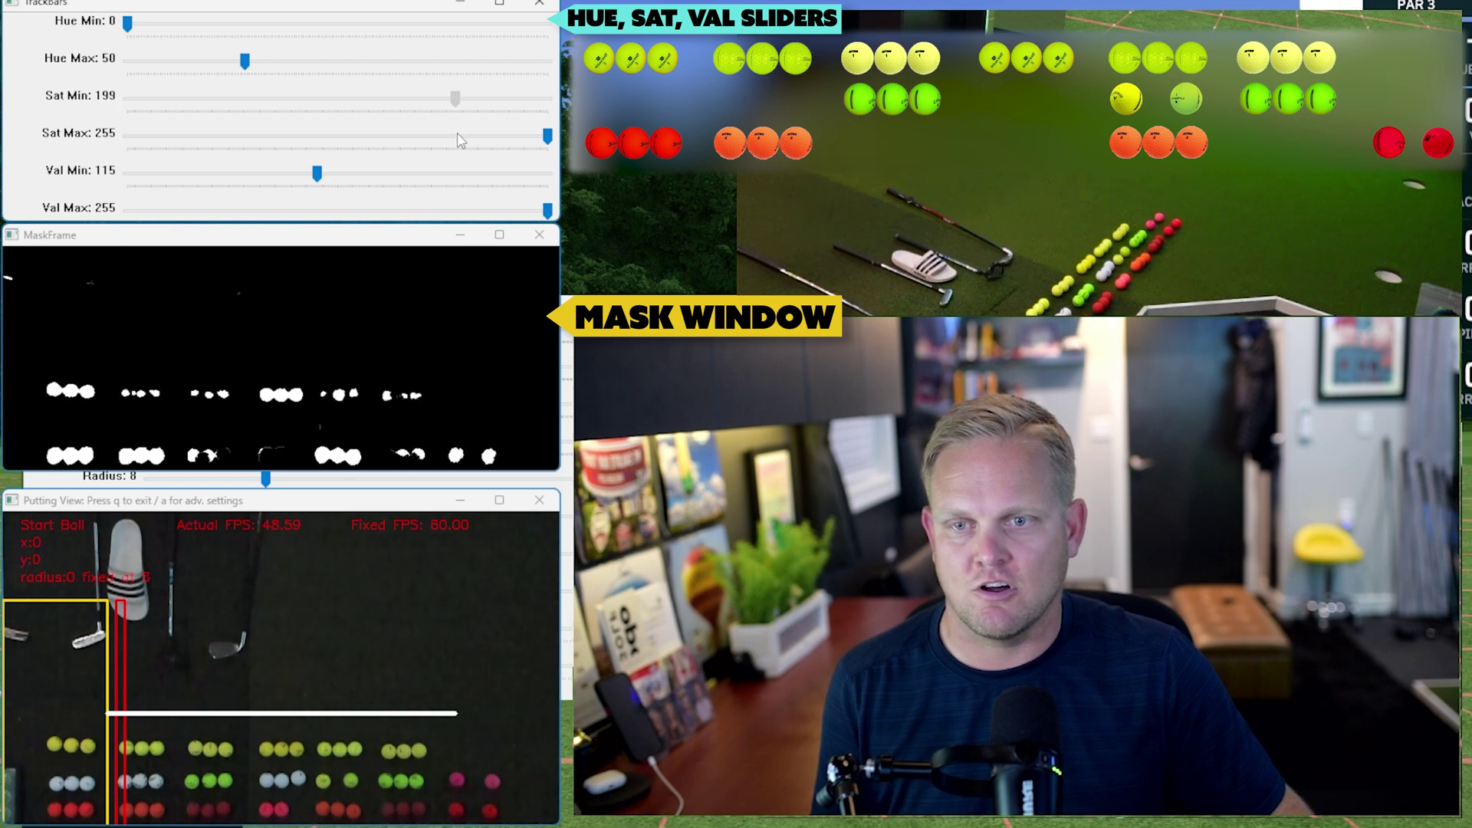
pyautogui.moveTo(461, 138); pyautogui.dragTo(474, 141)
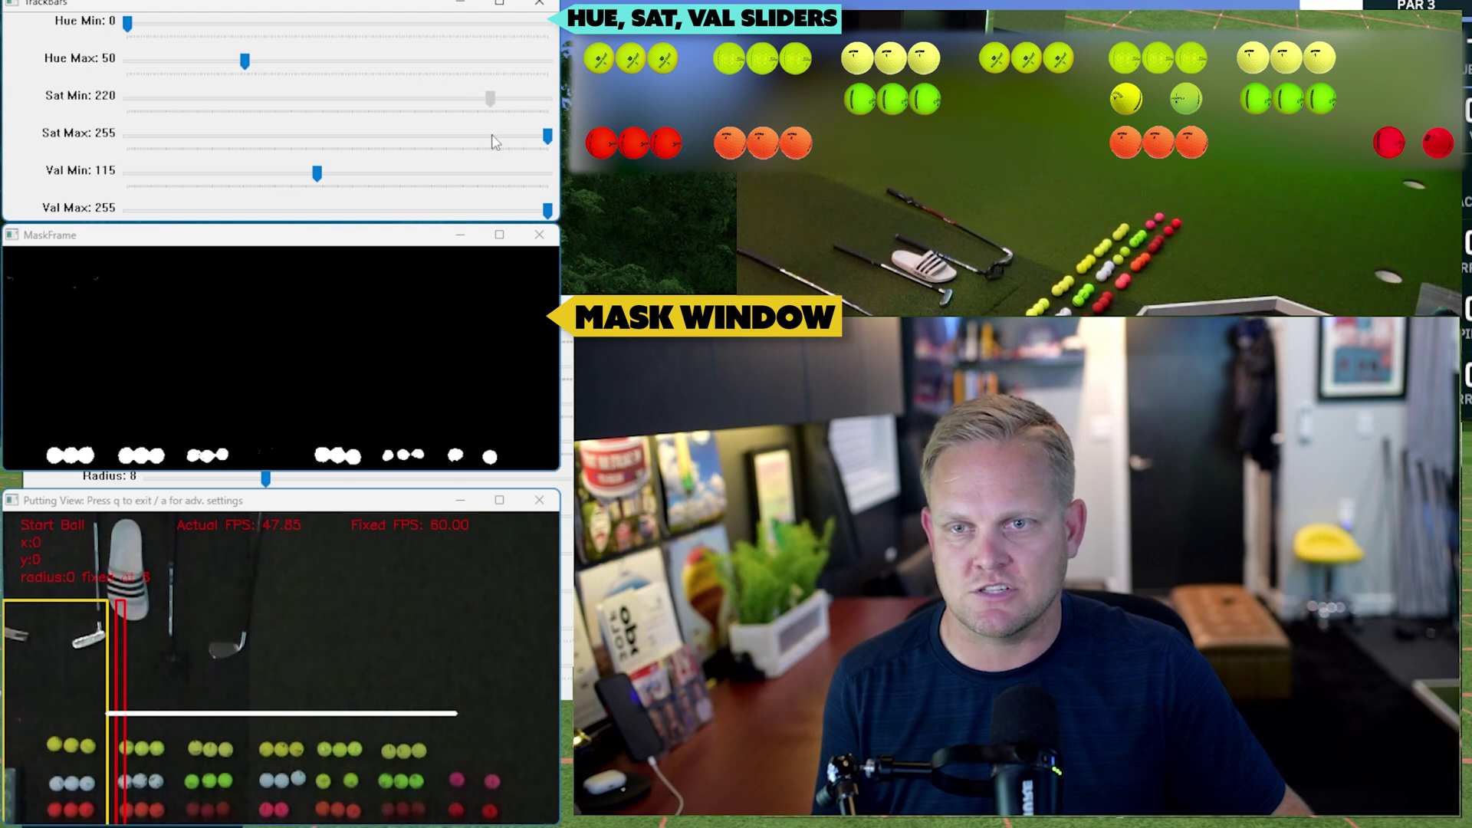
pyautogui.moveTo(511, 143)
pyautogui.mouseDown()
pyautogui.moveTo(421, 149)
pyautogui.moveTo(457, 159)
pyautogui.mouseUp()
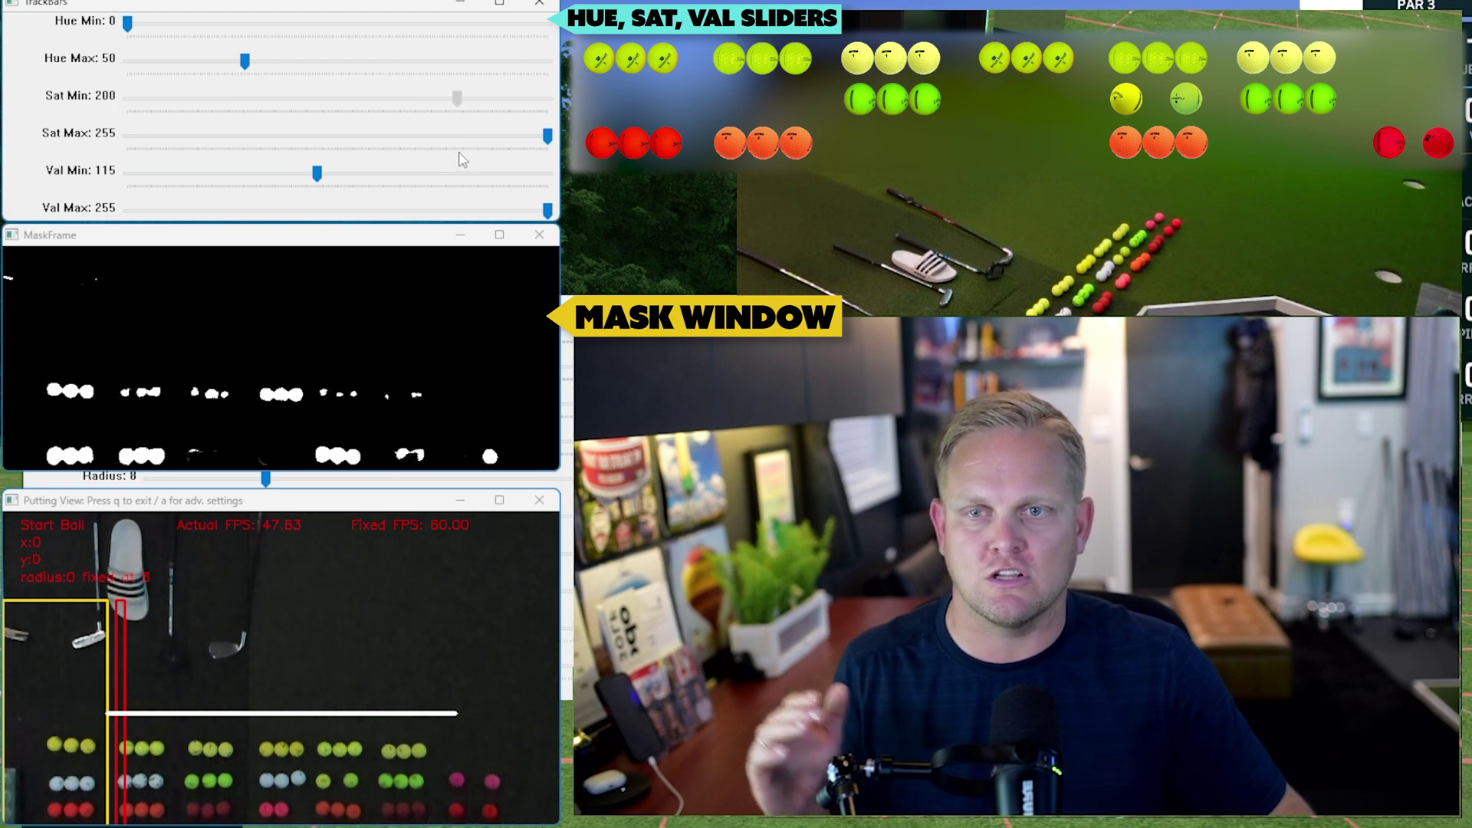
pyautogui.moveTo(457, 159); pyautogui.dragTo(477, 163)
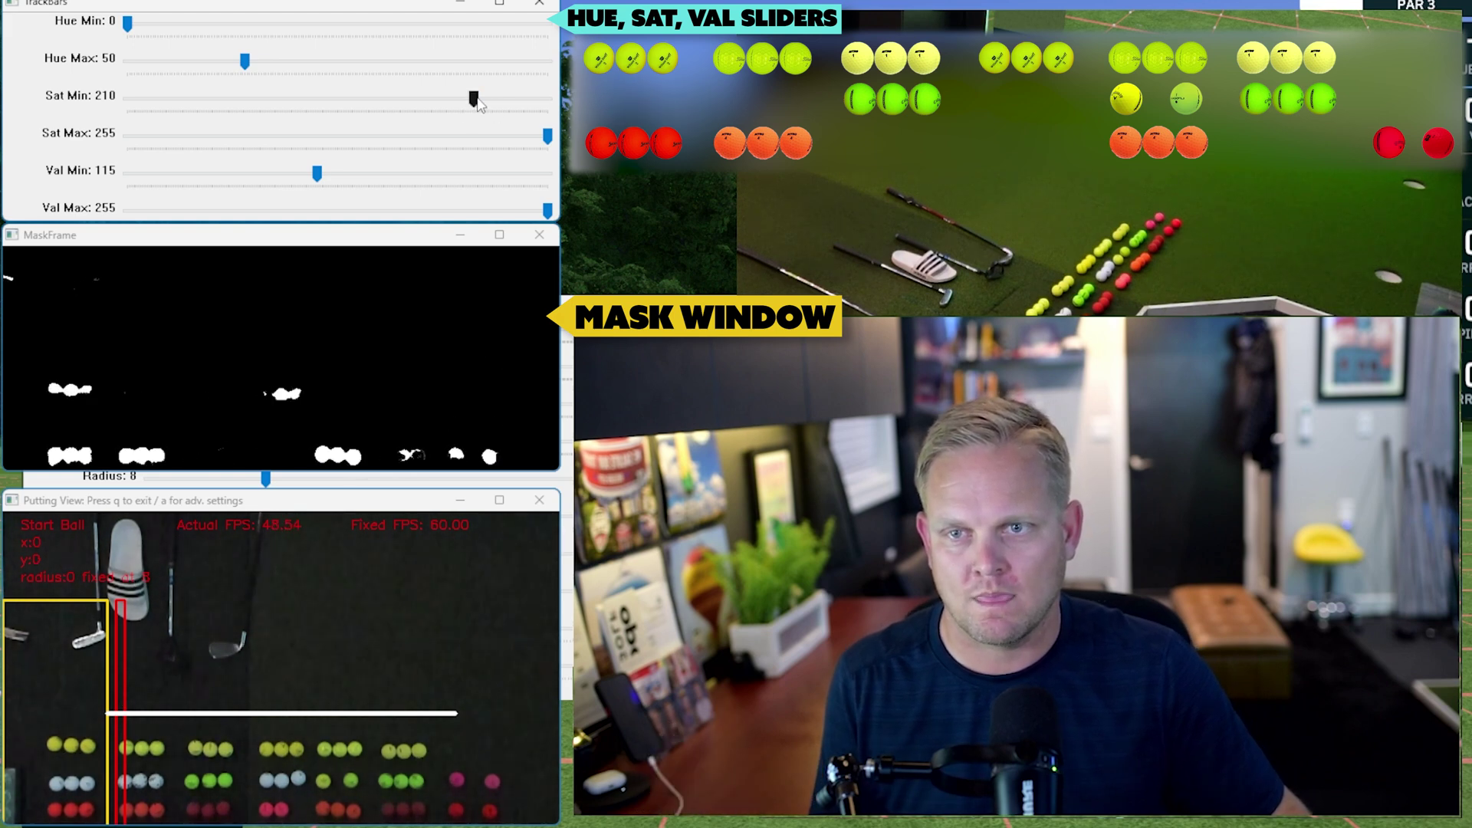
pyautogui.moveTo(473, 99); pyautogui.dragTo(382, 100)
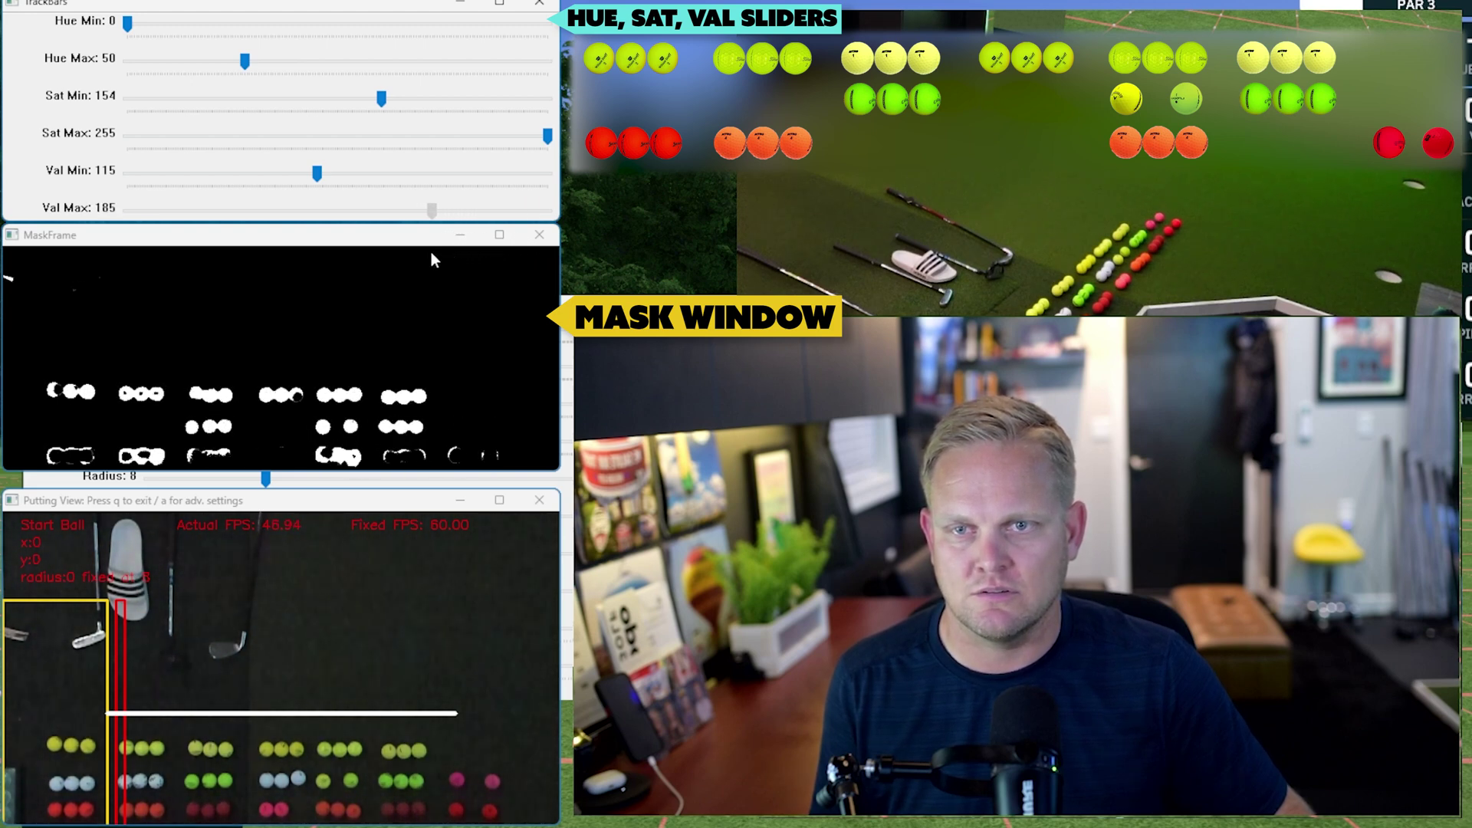
pyautogui.moveTo(462, 258); pyautogui.dragTo(550, 211)
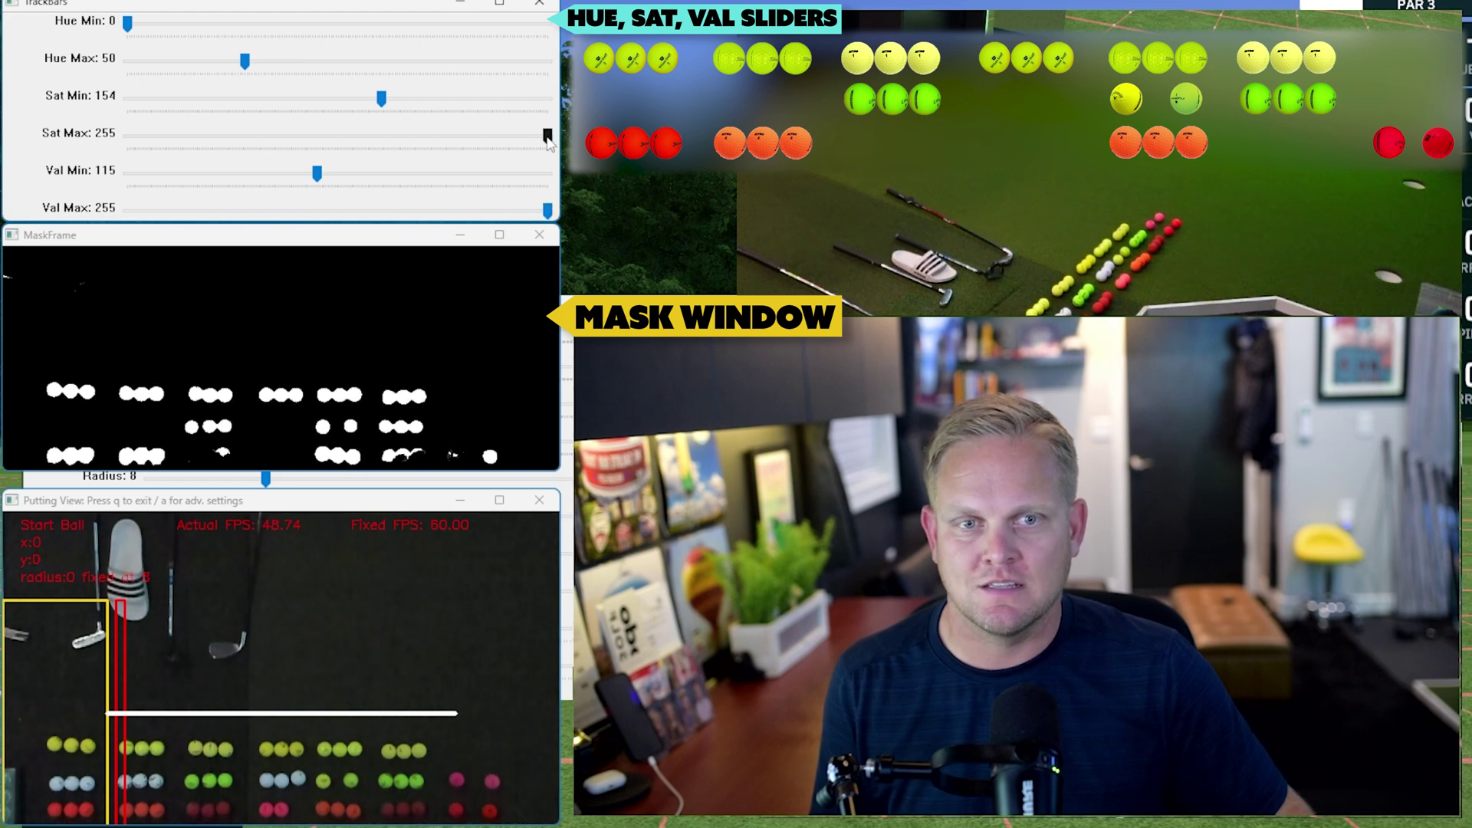
pyautogui.moveTo(549, 137); pyautogui.dragTo(546, 138)
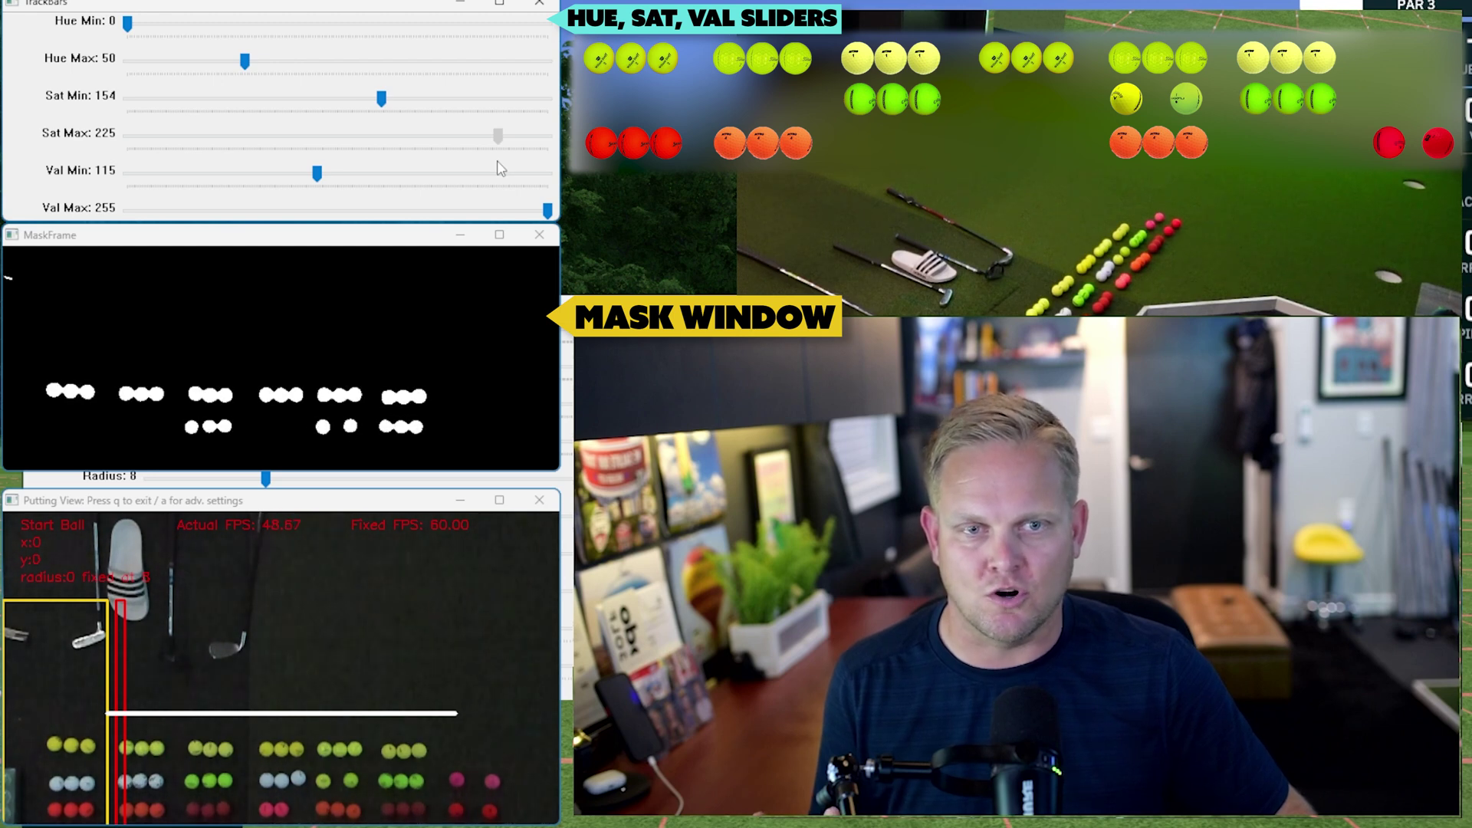
pyautogui.moveTo(515, 135); pyautogui.dragTo(550, 135)
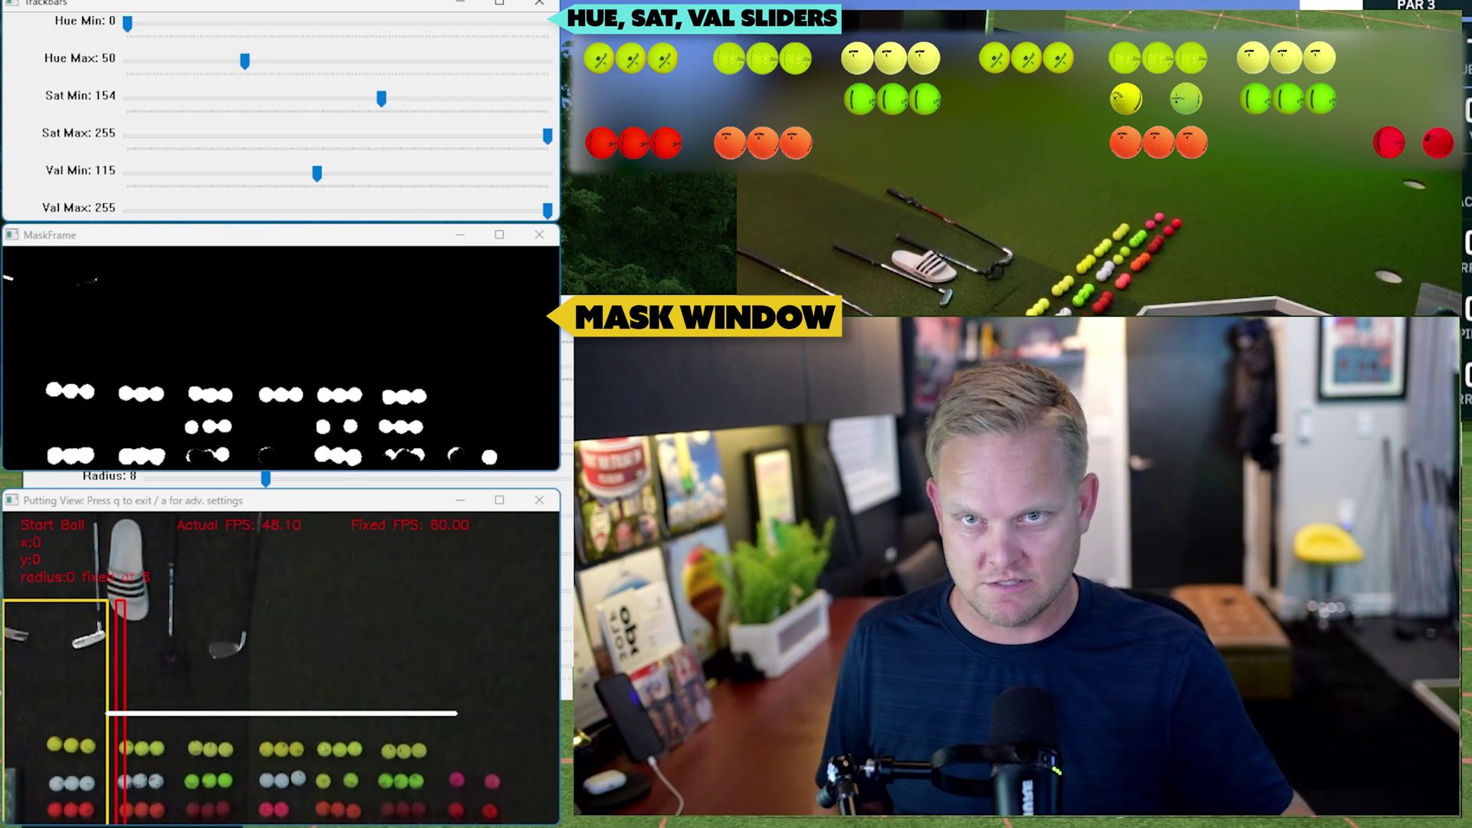
# Step: Lower Sat Max from 255 to about 225, dropping the bottom ball row
pyautogui.moveTo(548, 137); pyautogui.dragTo(523, 155)
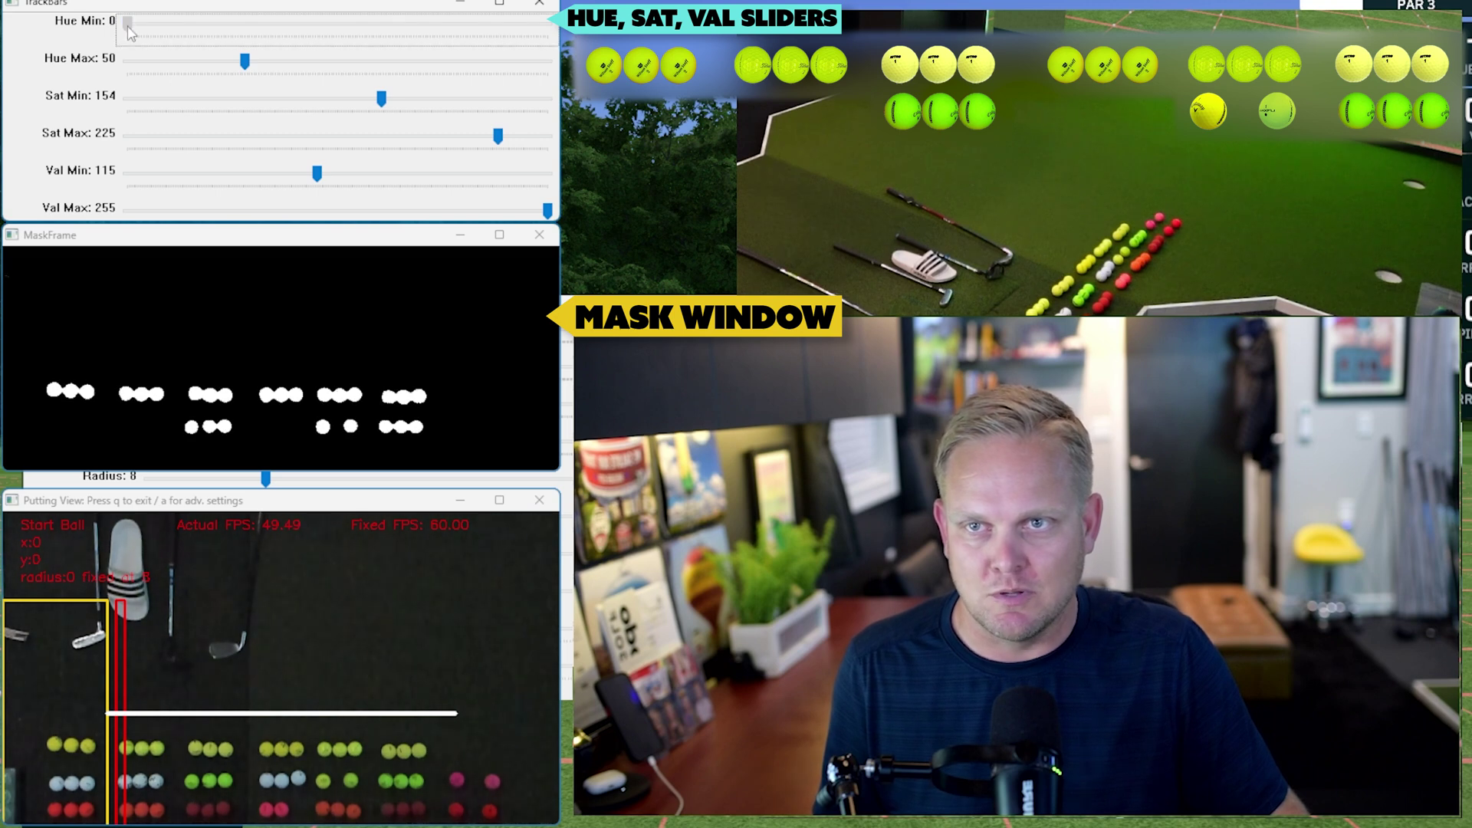
# Step: Raise Hue Min from 0 to 15, testing higher values for ball detection
pyautogui.moveTo(128, 21); pyautogui.dragTo(133, 20)
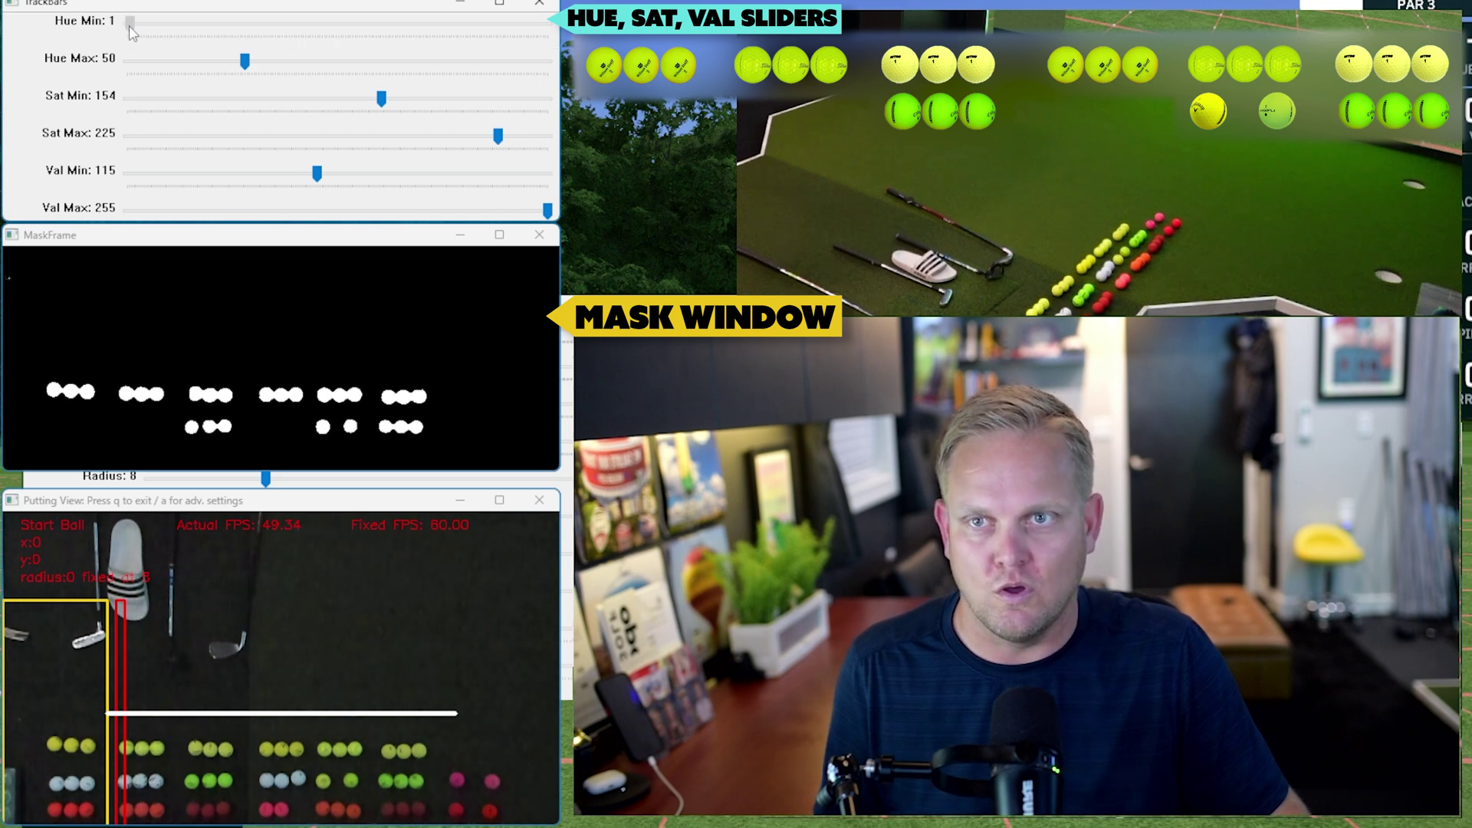
pyautogui.moveTo(136, 22); pyautogui.dragTo(140, 22)
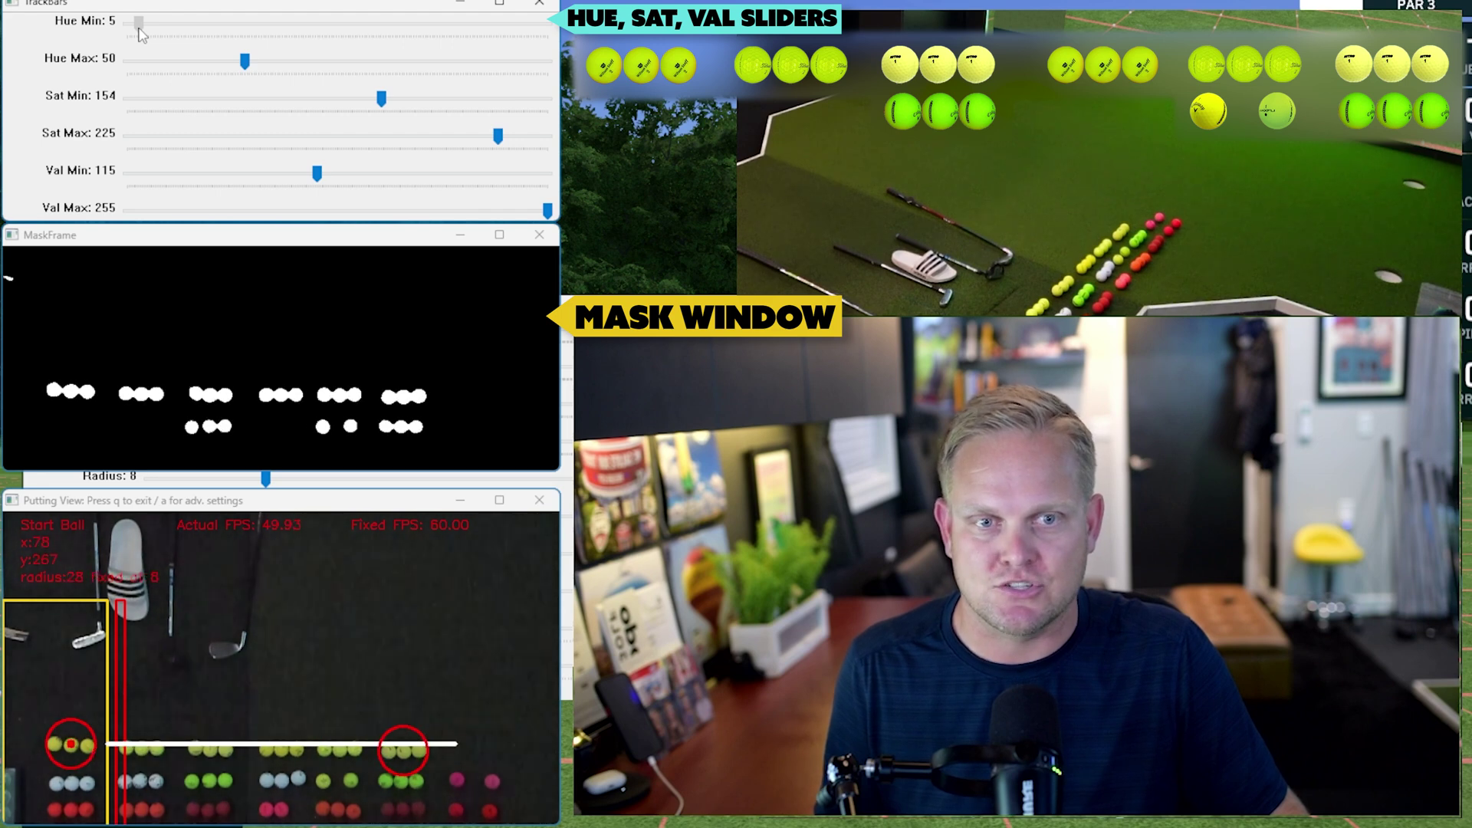
pyautogui.moveTo(139, 22); pyautogui.dragTo(145, 22)
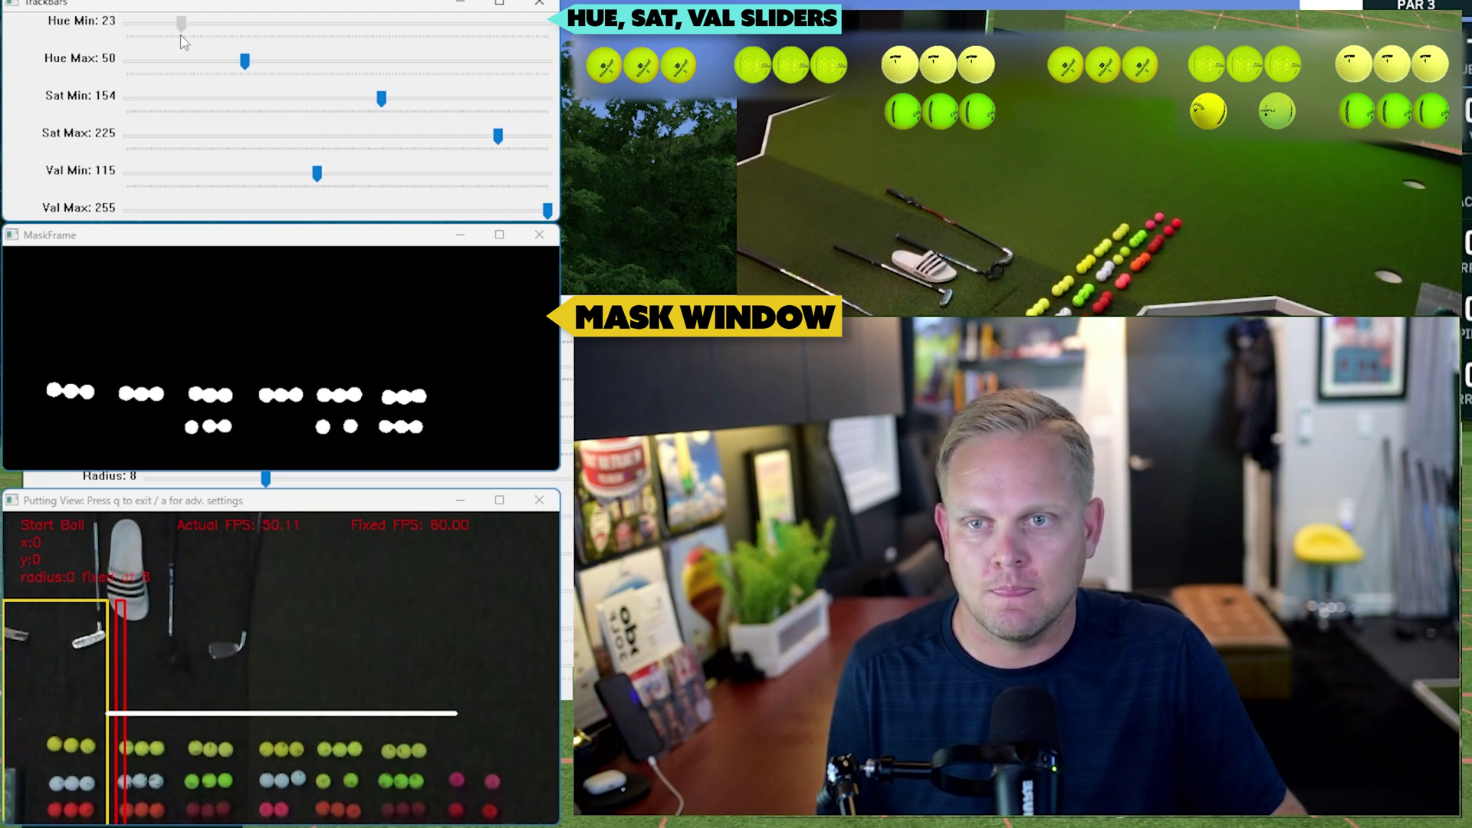
pyautogui.moveTo(183, 22); pyautogui.dragTo(202, 22)
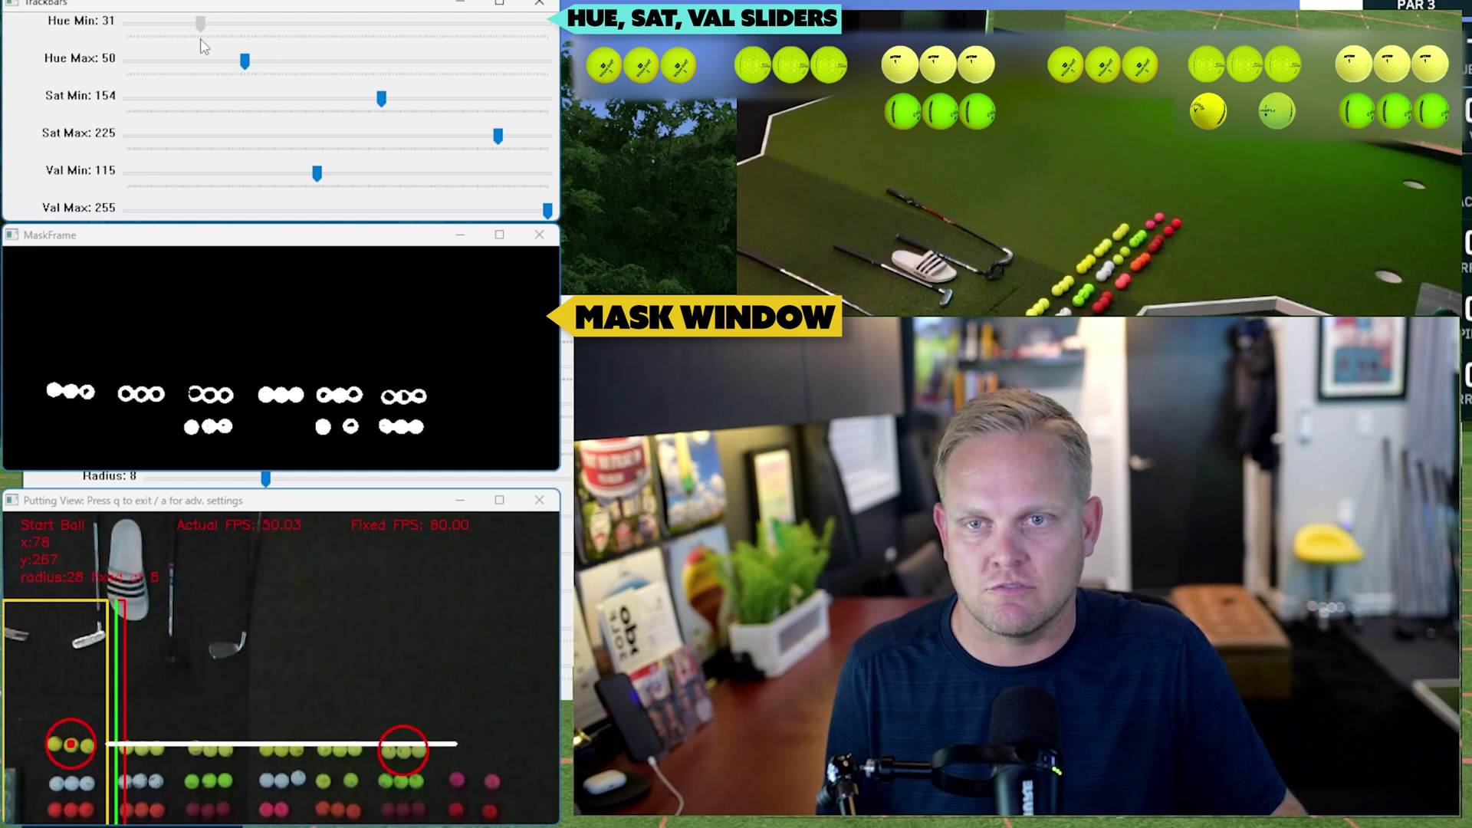
pyautogui.moveTo(201, 21)
pyautogui.mouseDown()
pyautogui.moveTo(219, 22)
pyautogui.moveTo(163, 23)
pyautogui.mouseUp()
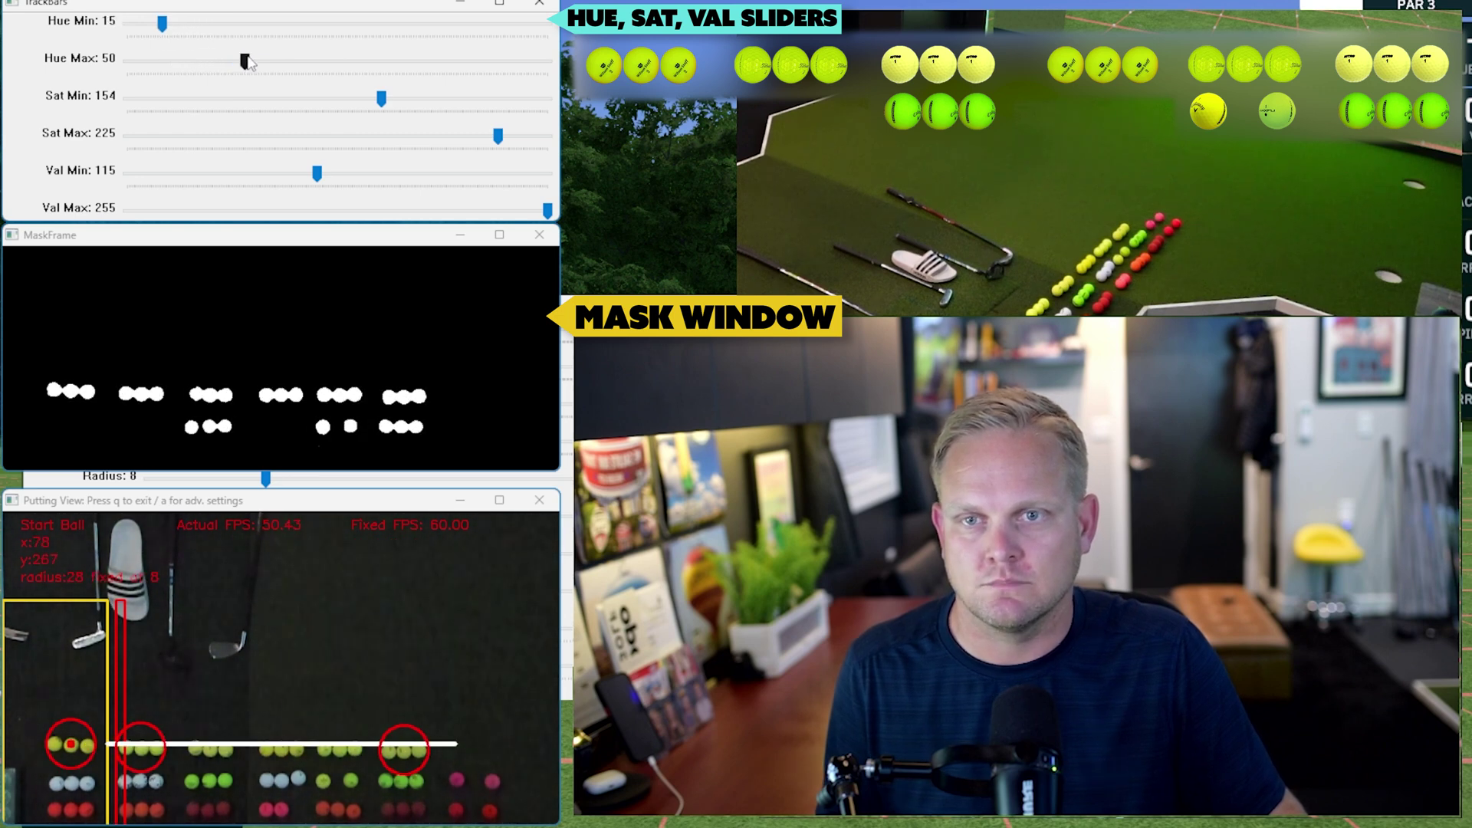
# Step: Test Hue Max up to 64 and lower, then settle it at 50
pyautogui.moveTo(245, 59); pyautogui.dragTo(240, 60)
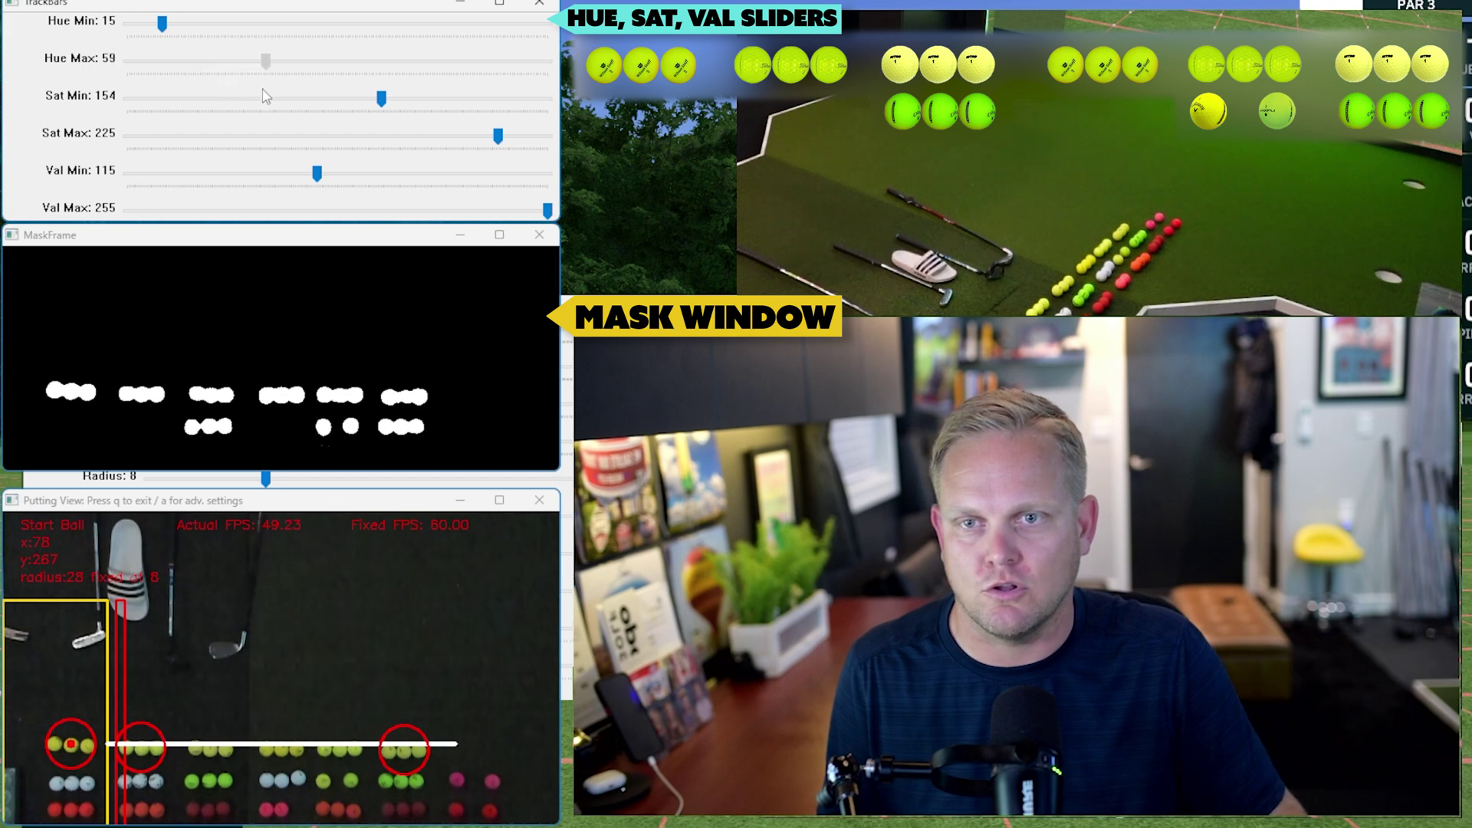
pyautogui.moveTo(256, 60); pyautogui.dragTo(277, 60)
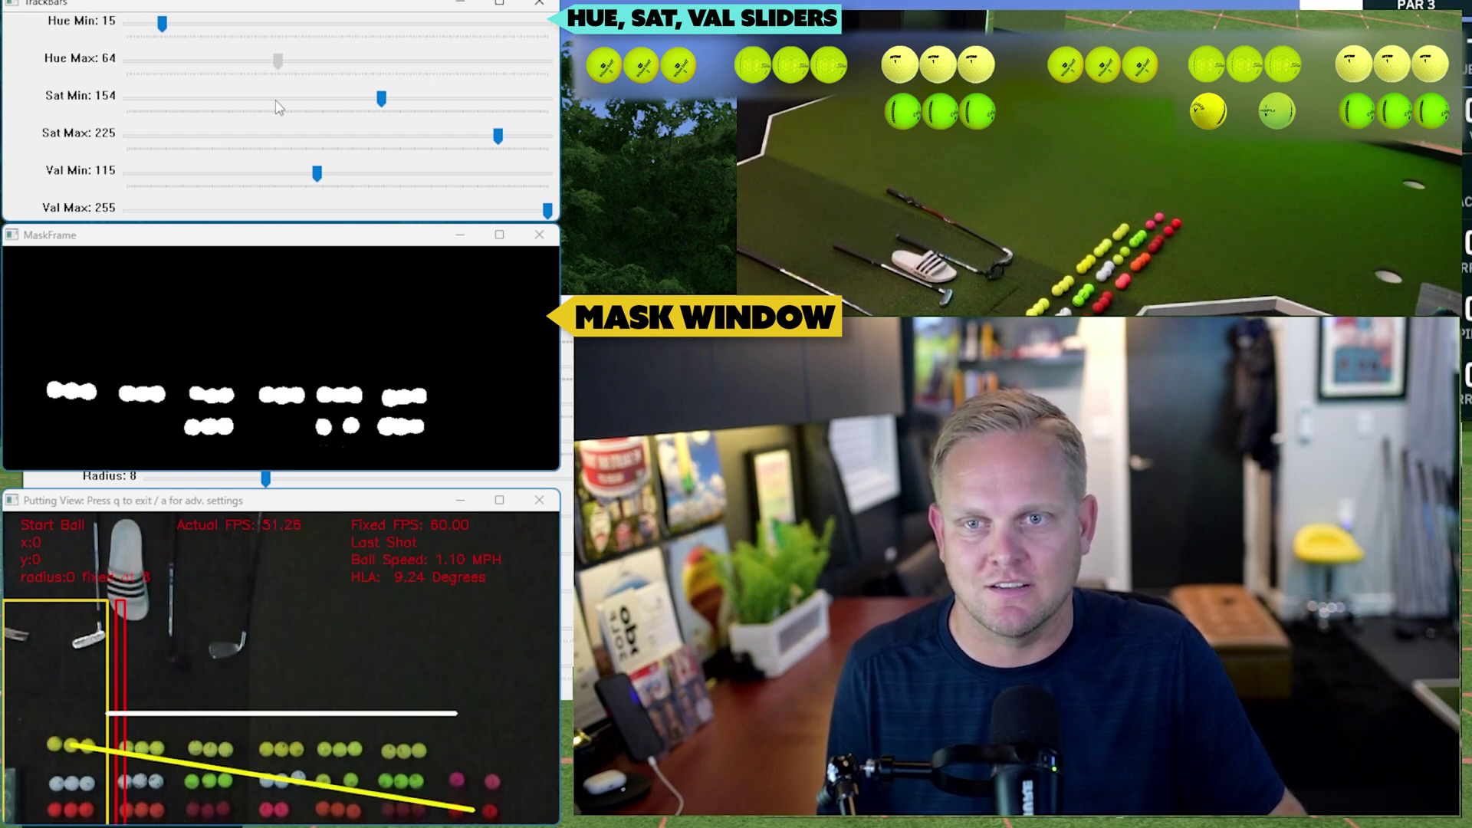
pyautogui.moveTo(278, 60); pyautogui.dragTo(264, 60)
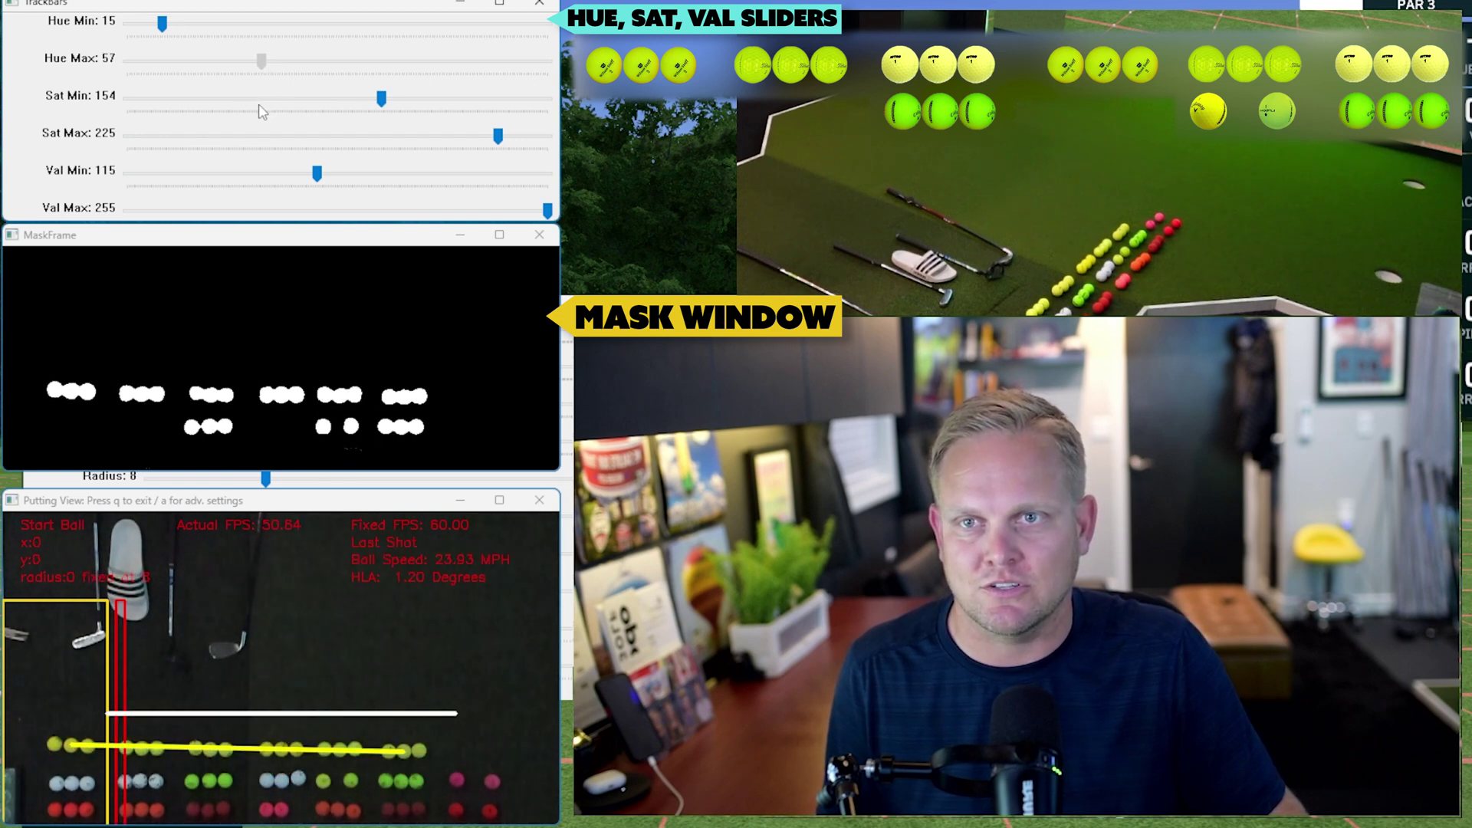
pyautogui.moveTo(262, 112); pyautogui.dragTo(243, 114)
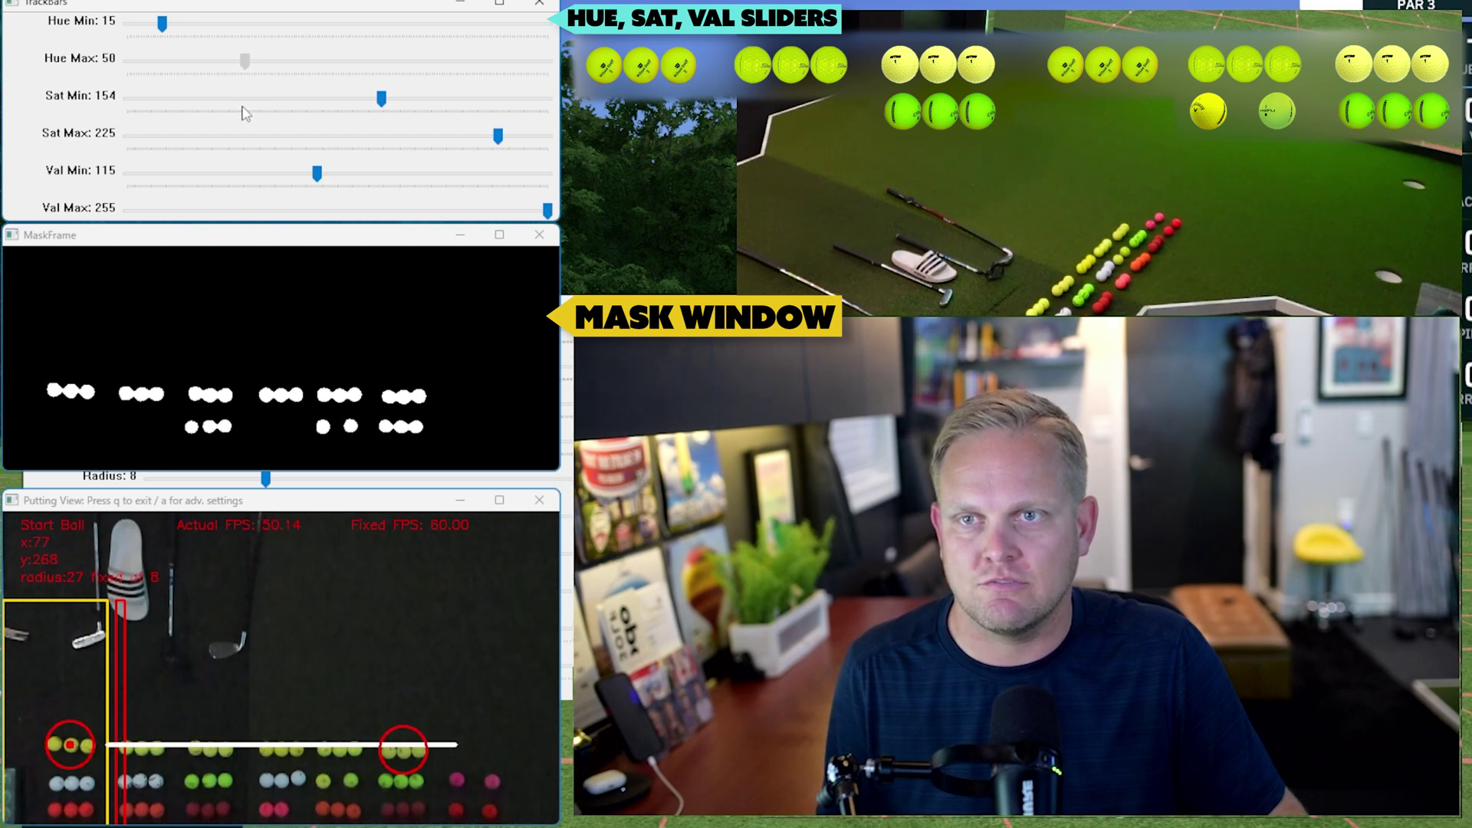
# Step: Push Sat Min from 154 past 200, then settle it at 180 with an arrow-key nudge
pyautogui.click(384, 99)
pyautogui.moveTo(383, 104); pyautogui.dragTo(400, 107)
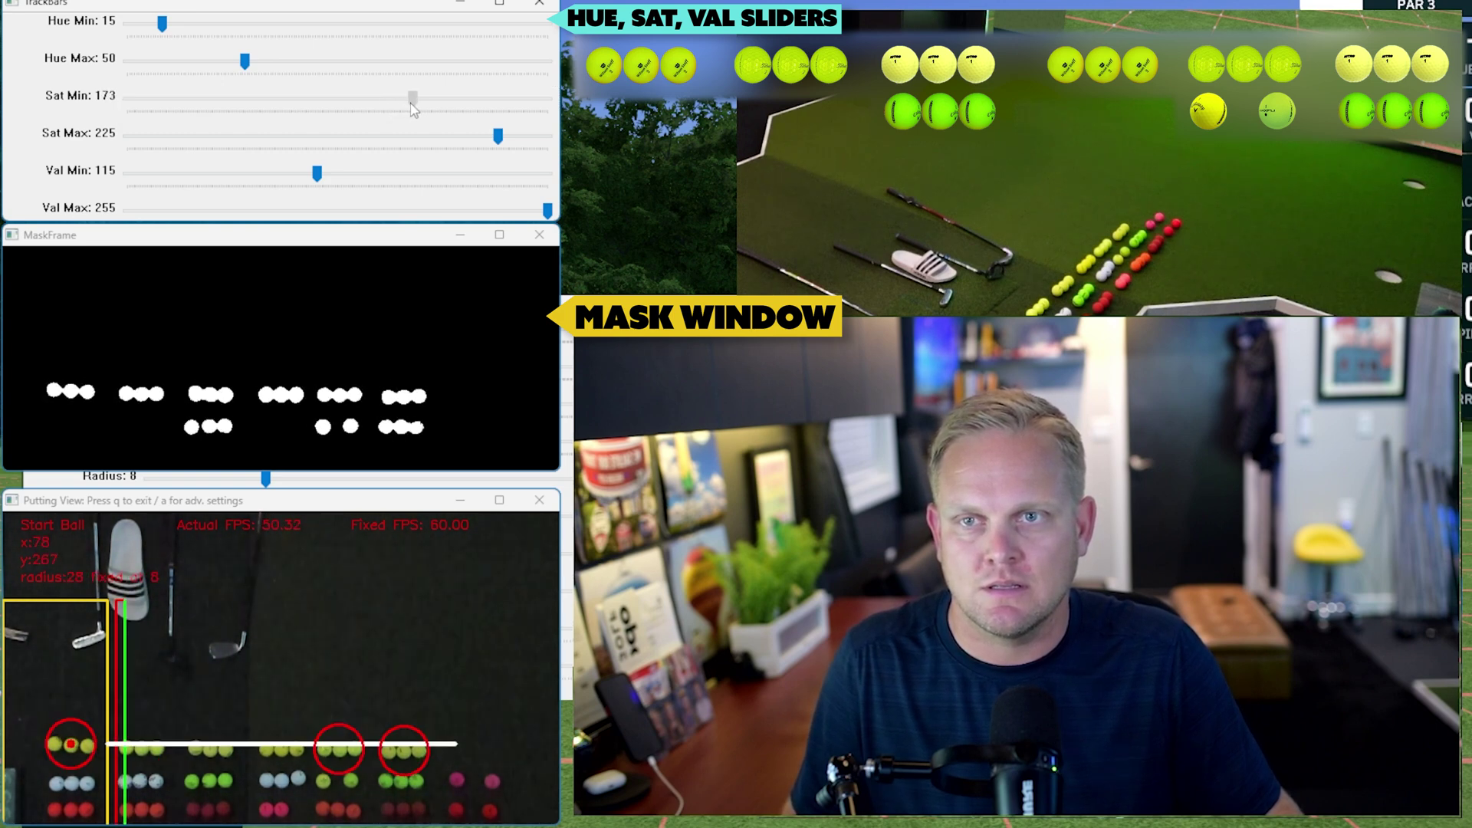
pyautogui.moveTo(411, 100); pyautogui.dragTo(438, 105)
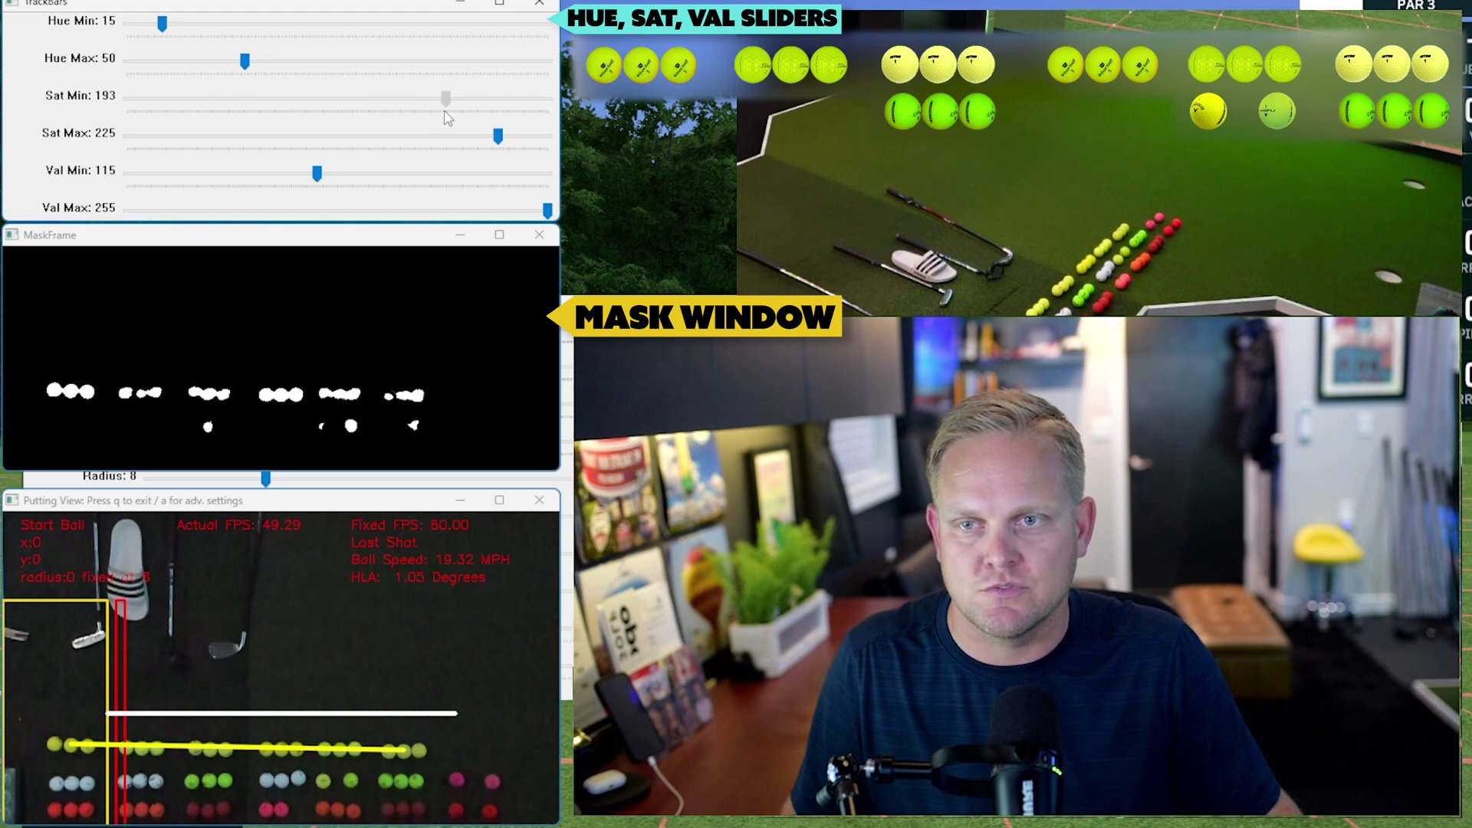
pyautogui.moveTo(447, 100); pyautogui.dragTo(462, 101)
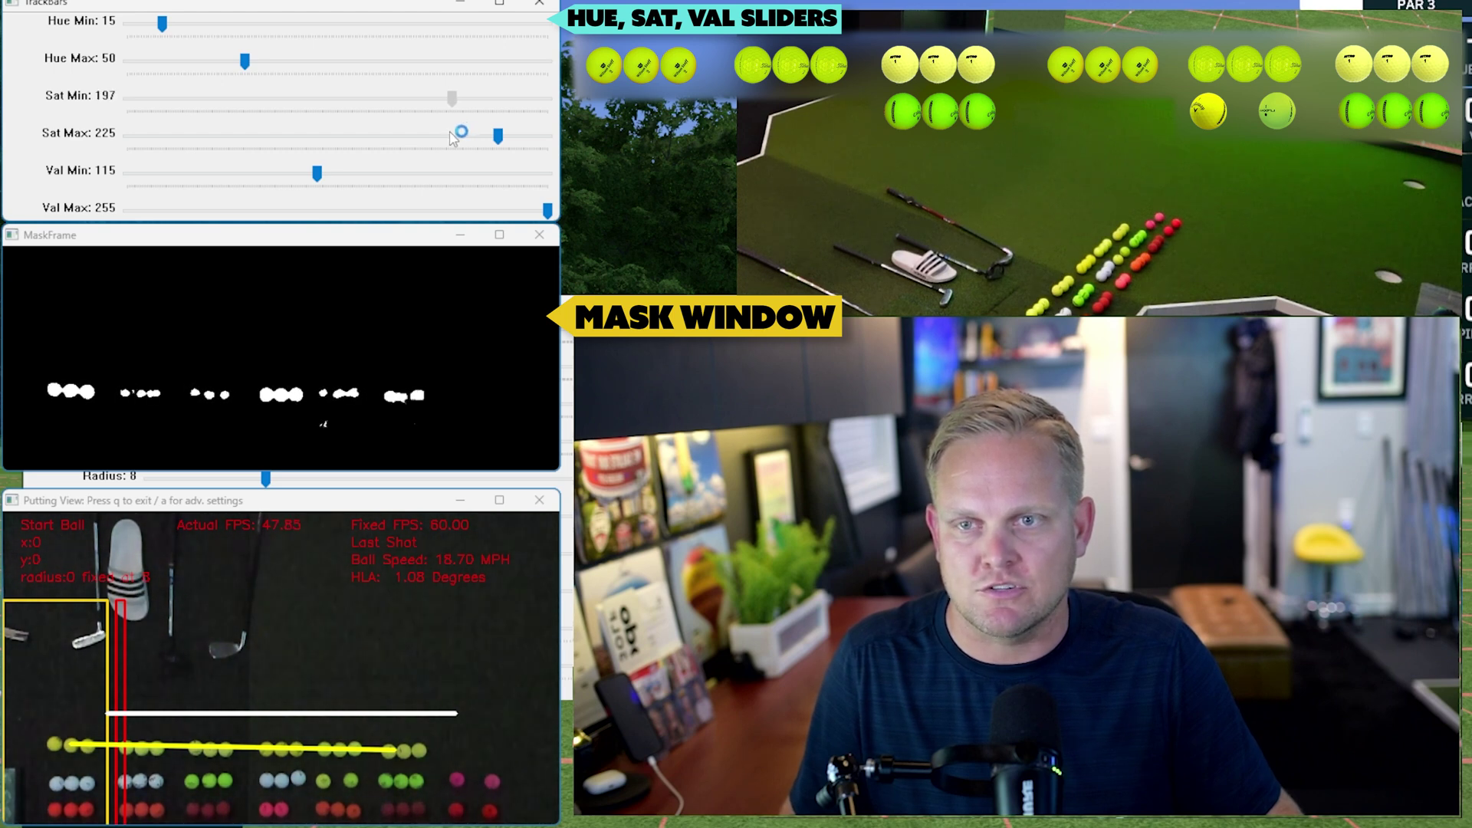
pyautogui.moveTo(437, 136); pyautogui.dragTo(429, 138)
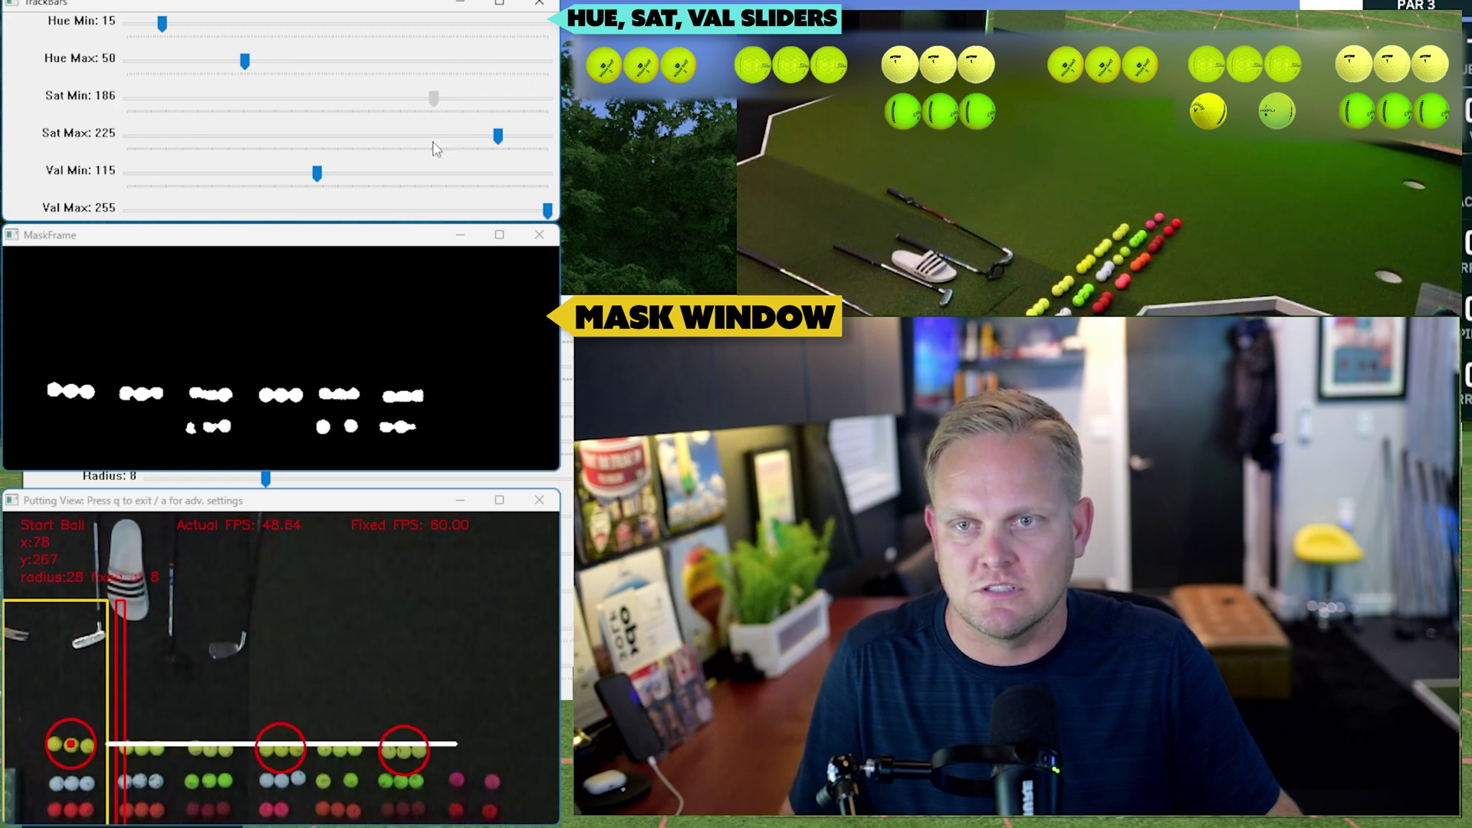
pyautogui.moveTo(435, 100); pyautogui.dragTo(418, 99)
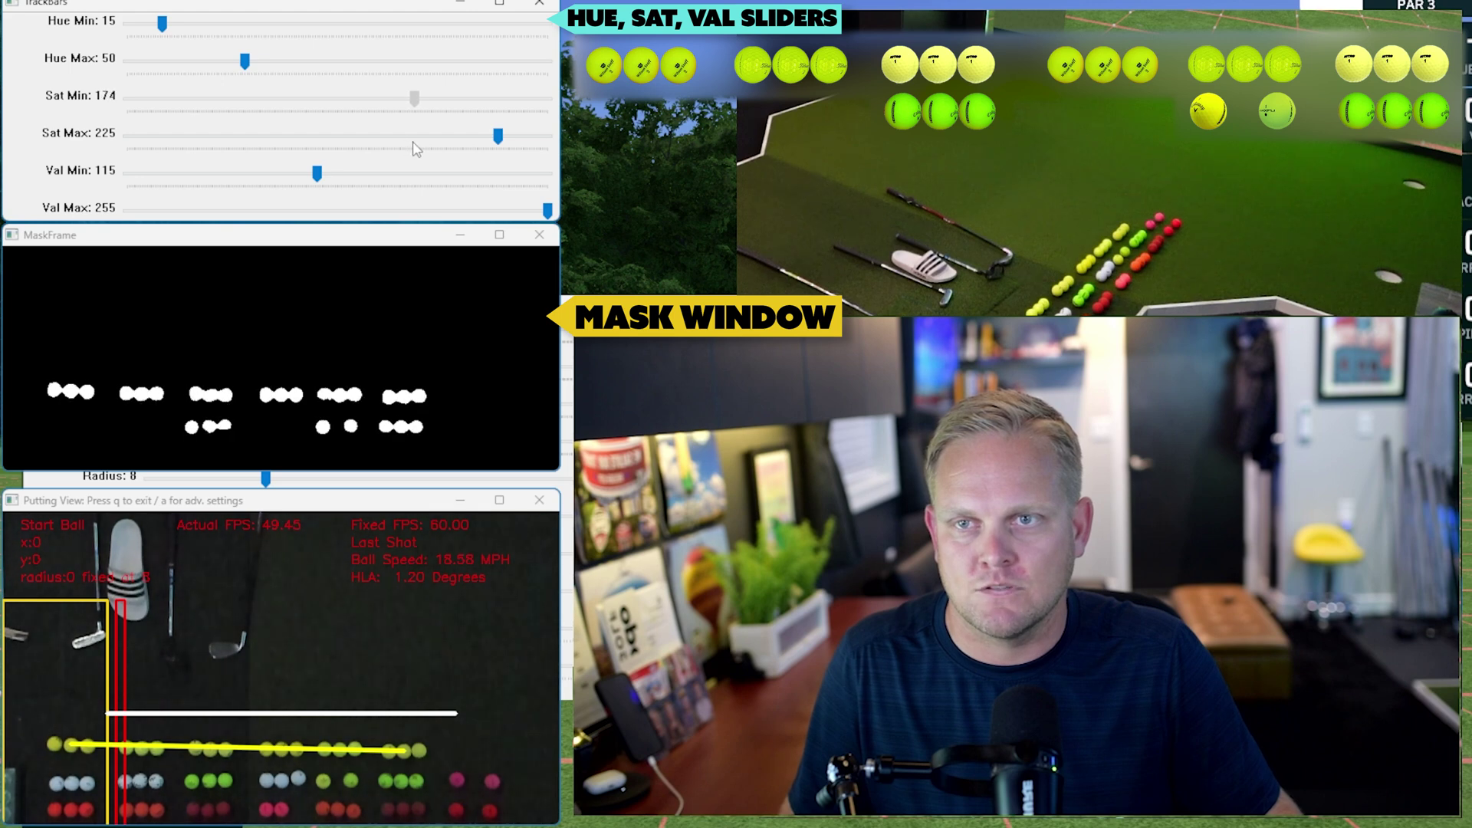
pyautogui.press('Right')
pyautogui.press('Right')
pyautogui.press('Right')
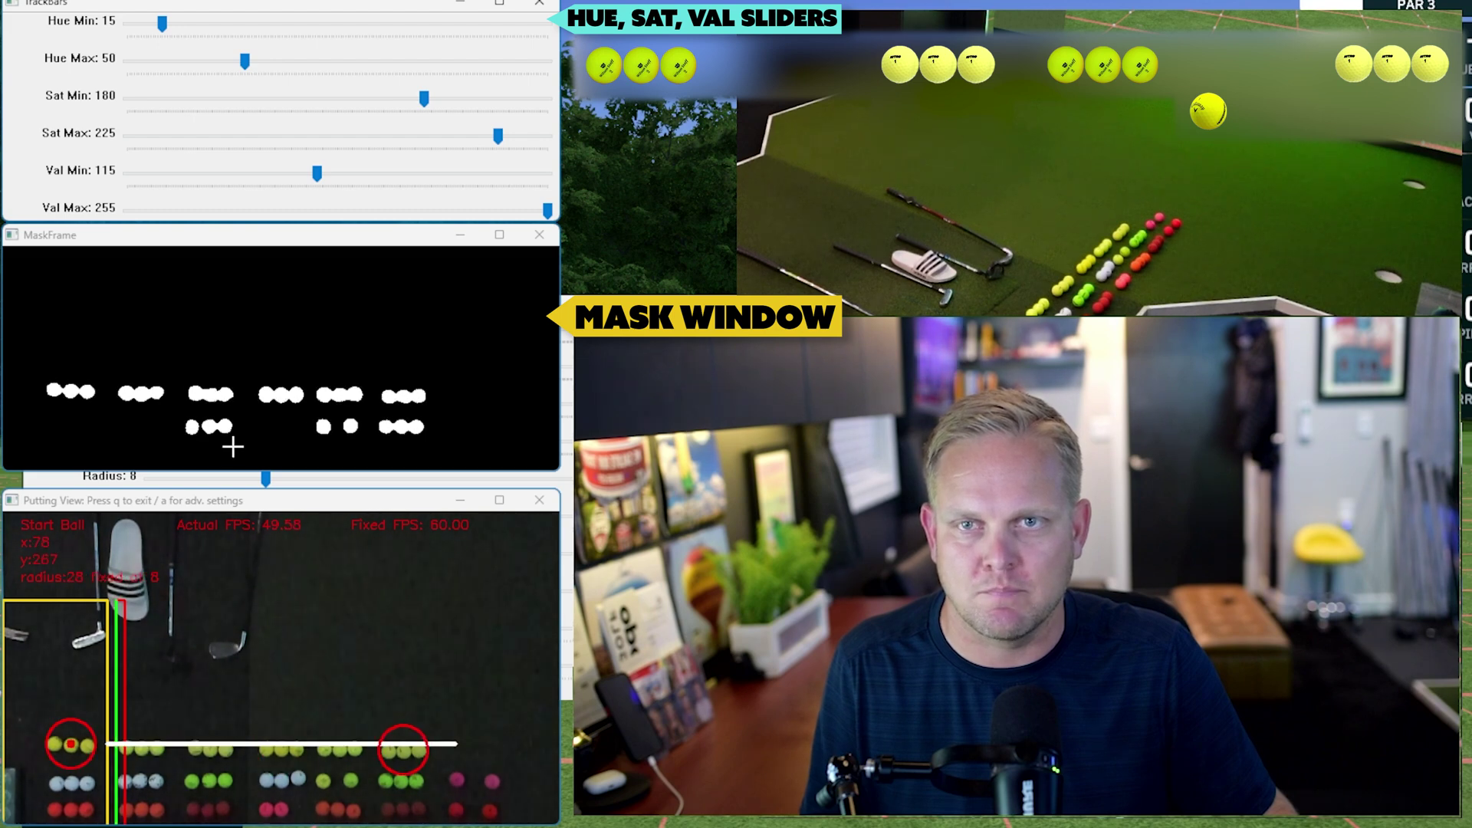
# Step: Raise Val Min from 115 to 130, keeping round ball blobs in the mask
pyautogui.moveTo(317, 175); pyautogui.dragTo(352, 175)
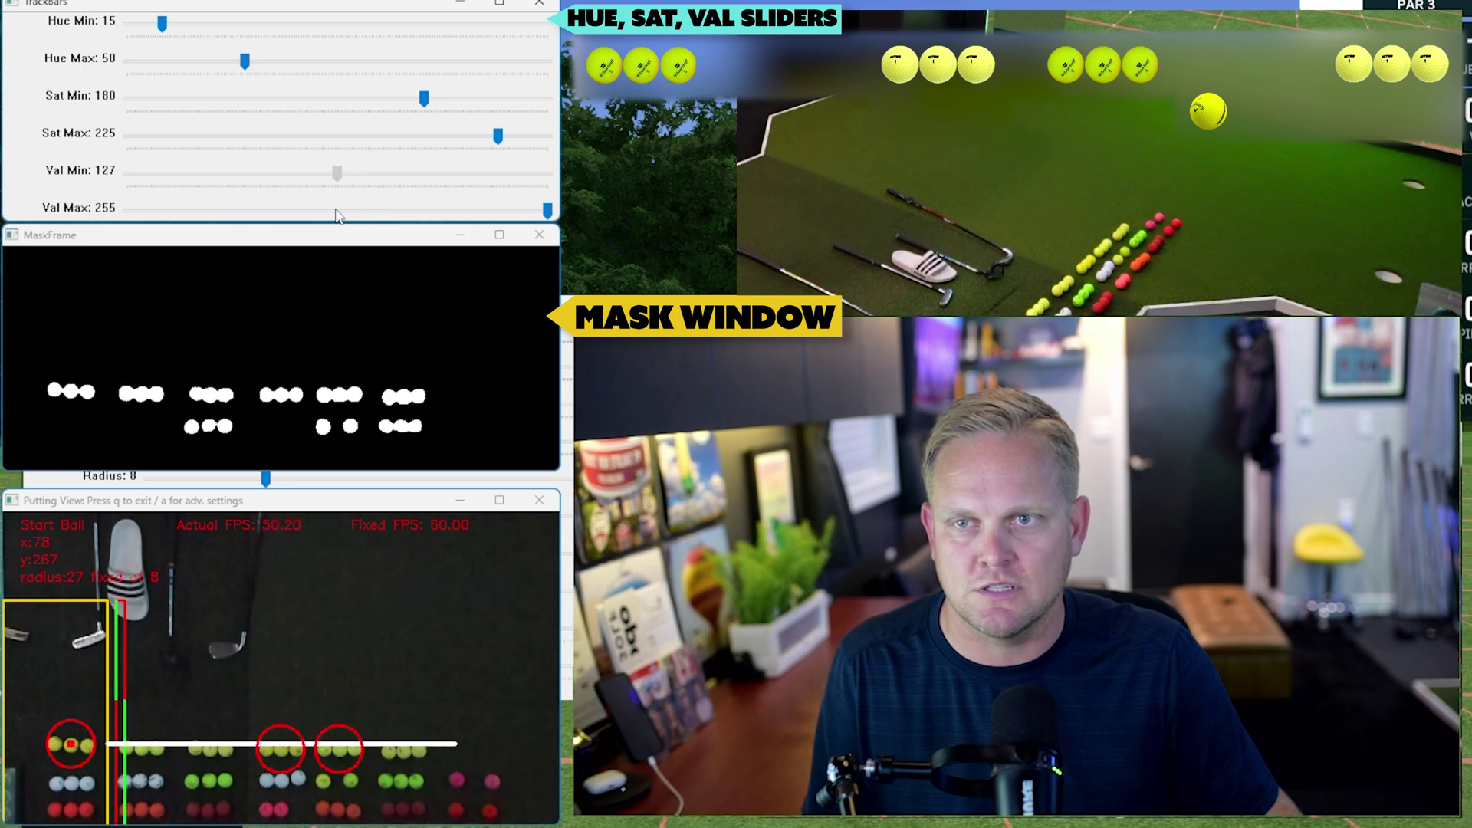
pyautogui.moveTo(341, 215); pyautogui.dragTo(344, 214)
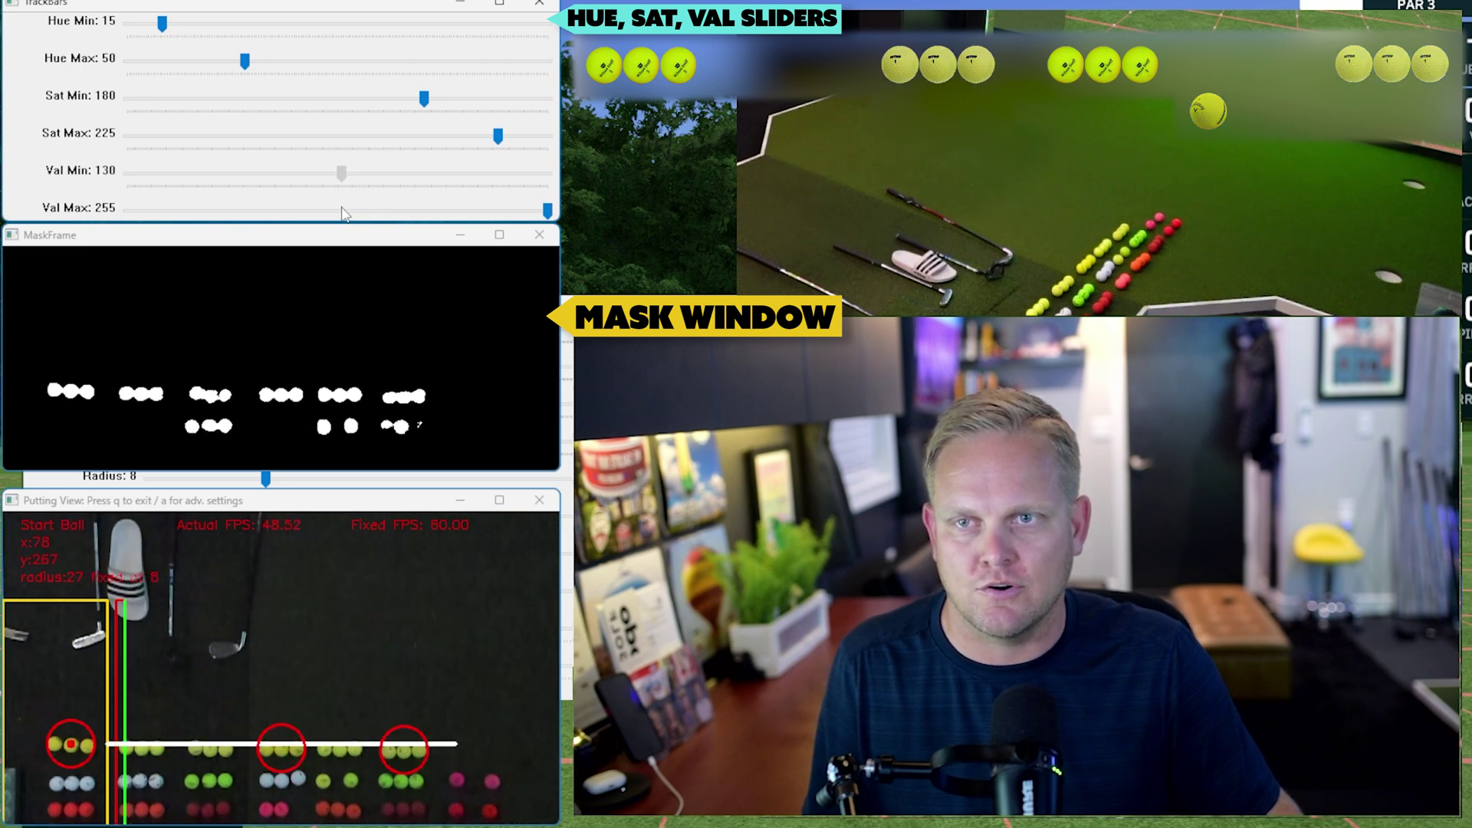